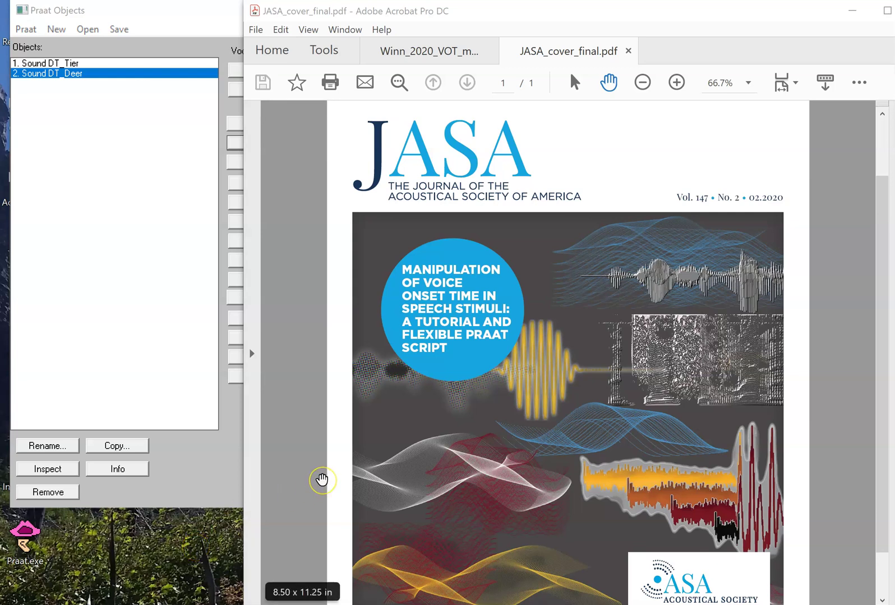
Switch Acrobat to the Winn_2020_VOT_manipulation_tutorial.pdf tab.
left_click(409, 52)
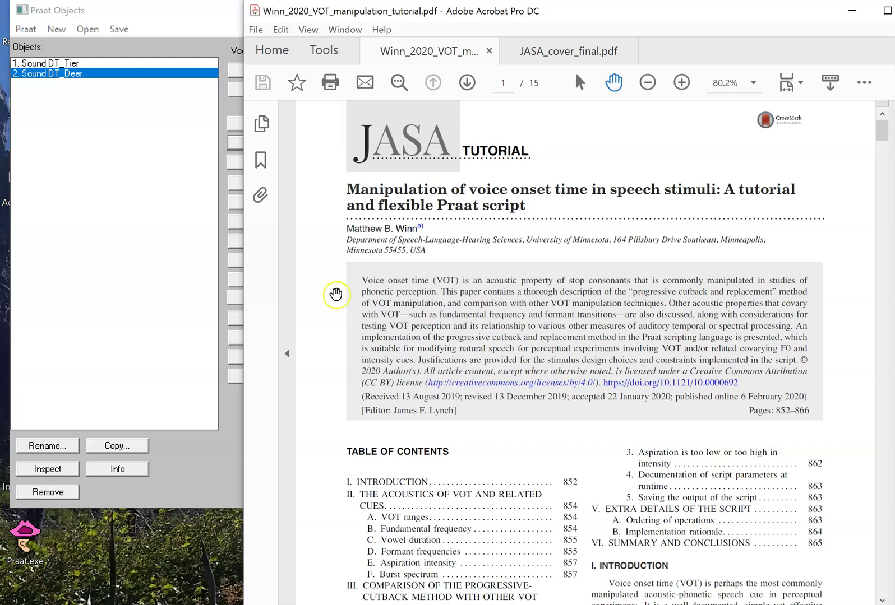
Read the tutorial PDF down to Fig. 8's processing-step diagram on page 13, then minimize Acrobat.
scroll(335, 296, "down", 10)
scroll(374, 341, "down", 4)
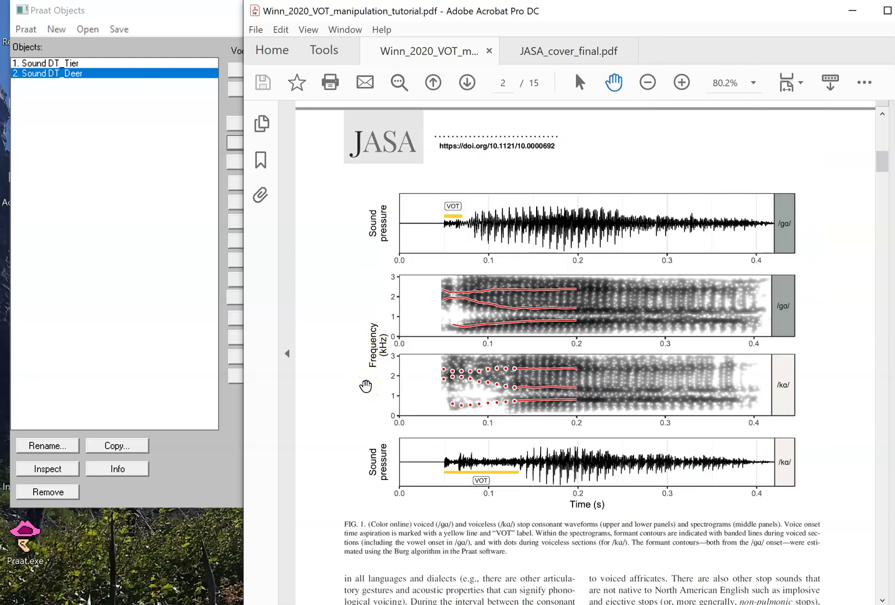
scroll(366, 387, "down", 10)
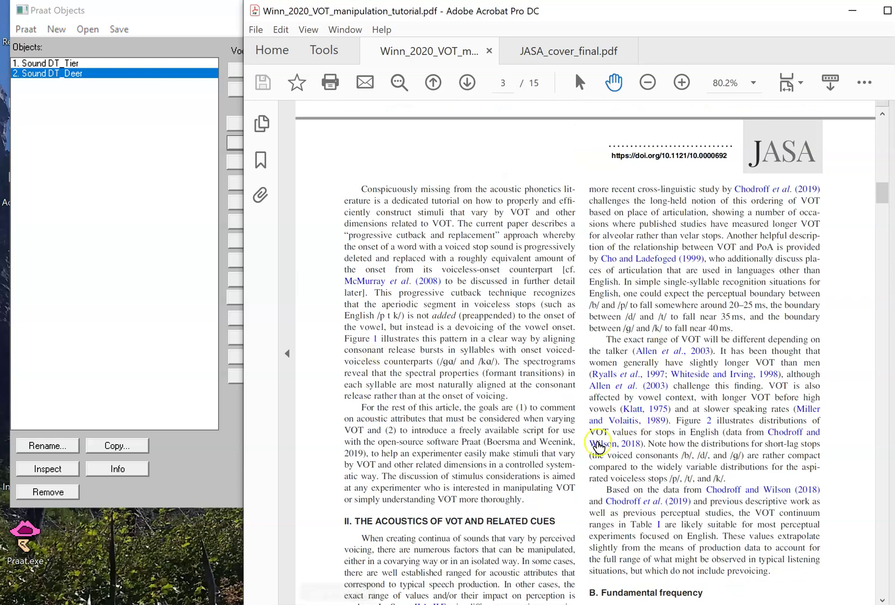
scroll(587, 398, "down", 12)
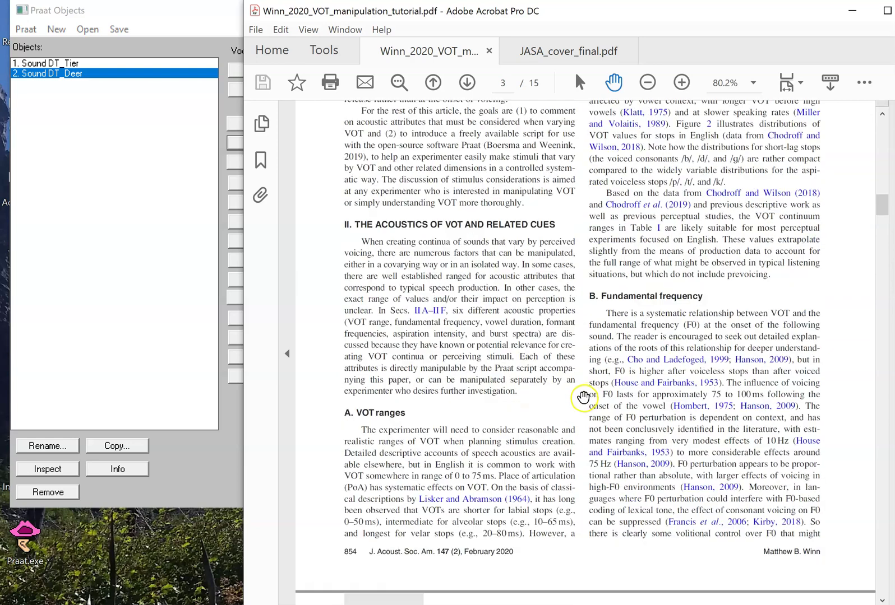
scroll(587, 401, "down", 2)
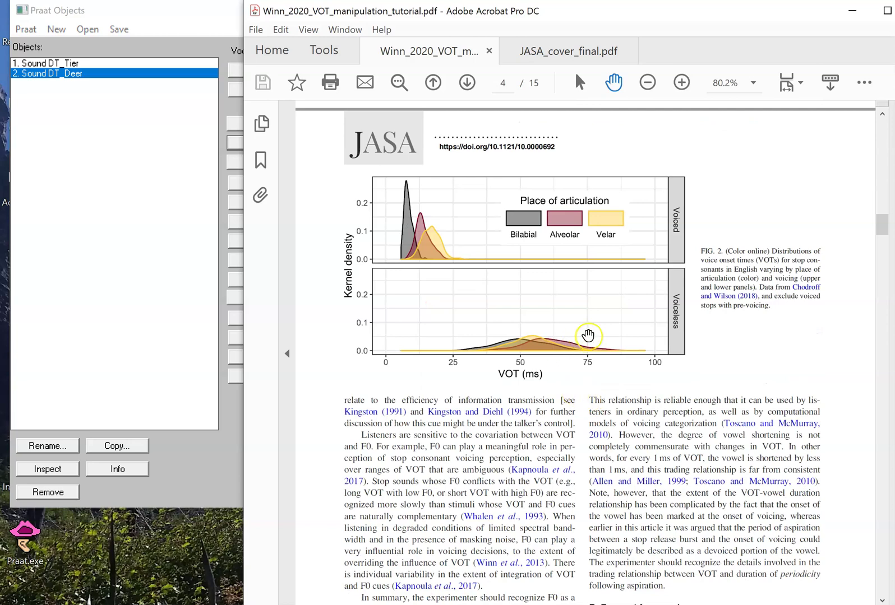
scroll(558, 387, "down", 10)
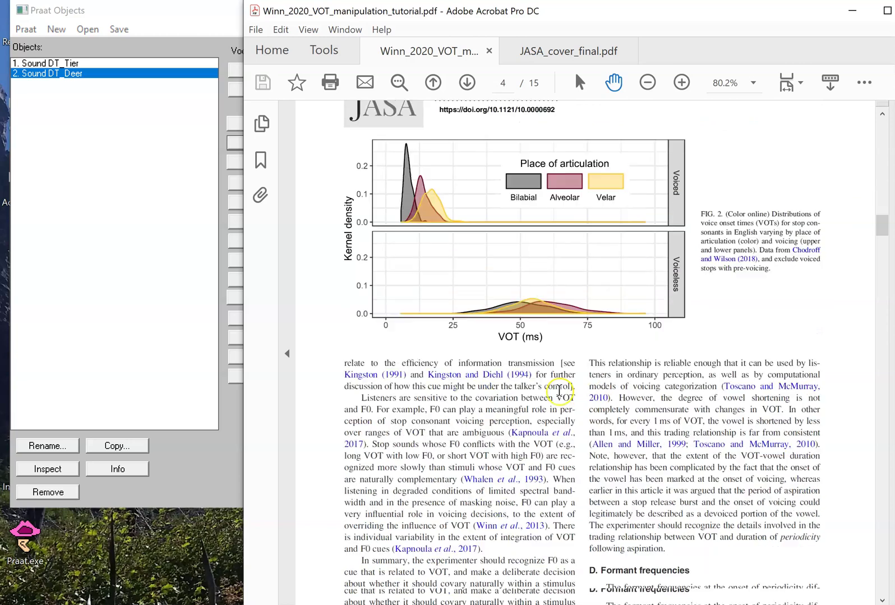
scroll(559, 389, "down", 10)
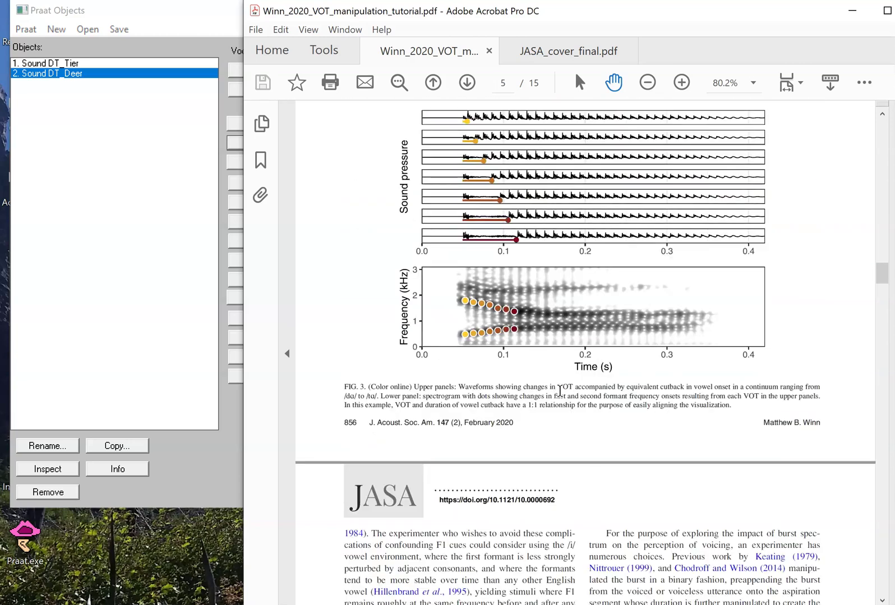
scroll(559, 390, "up", 2)
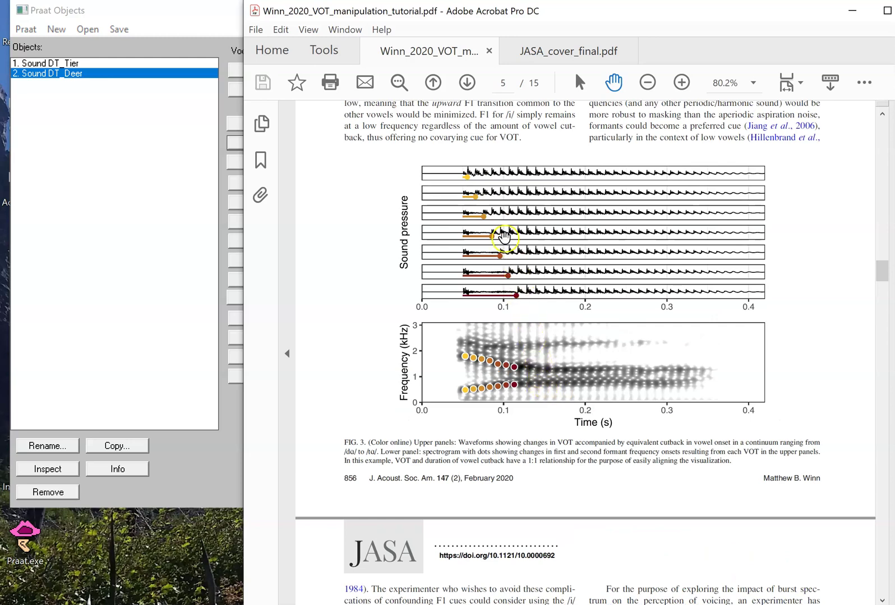
scroll(531, 399, "down", 10)
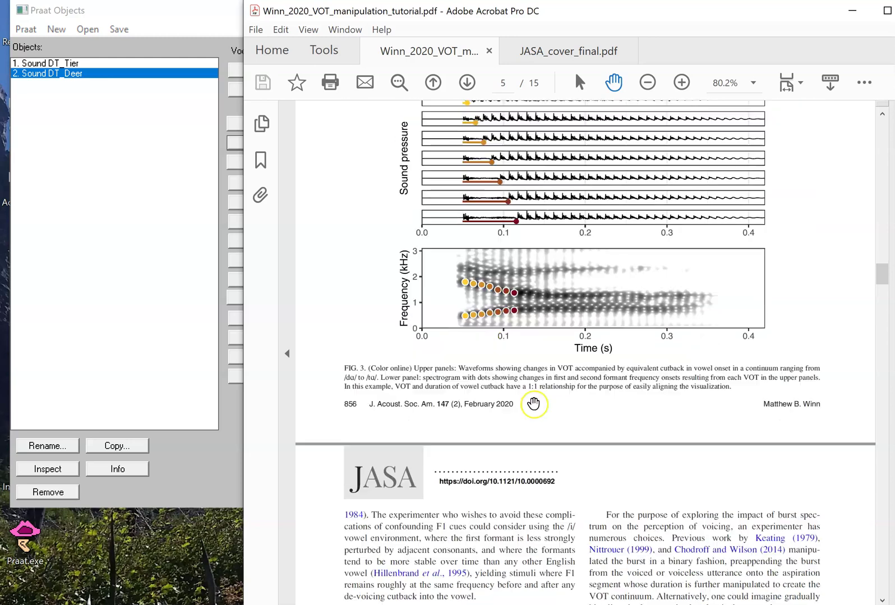
scroll(533, 403, "down", 5)
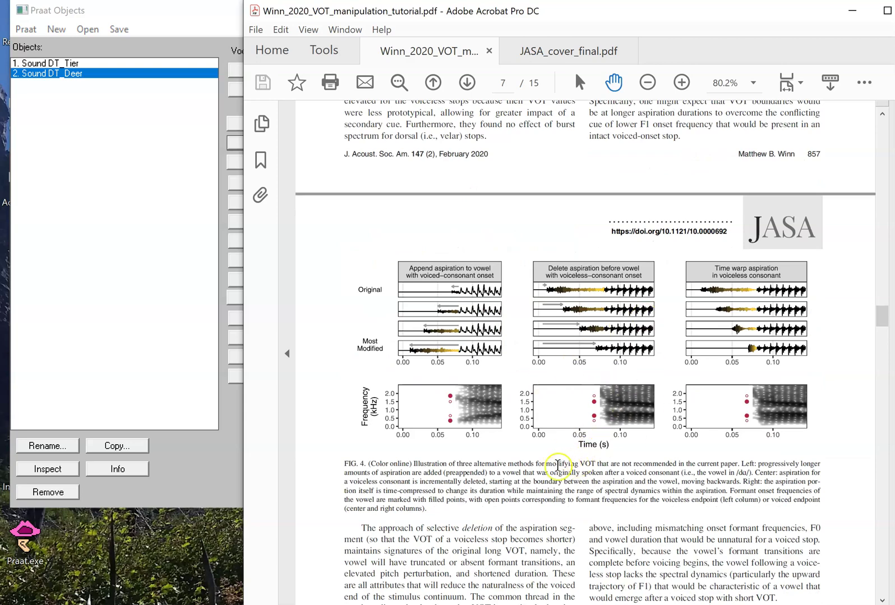
scroll(557, 466, "down", 5)
scroll(558, 466, "down", 15)
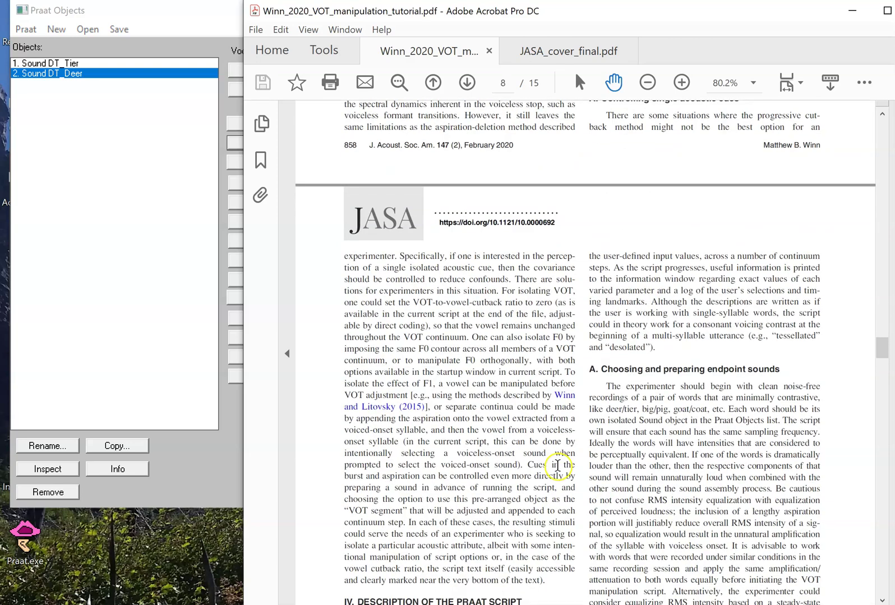
scroll(557, 466, "down", 20)
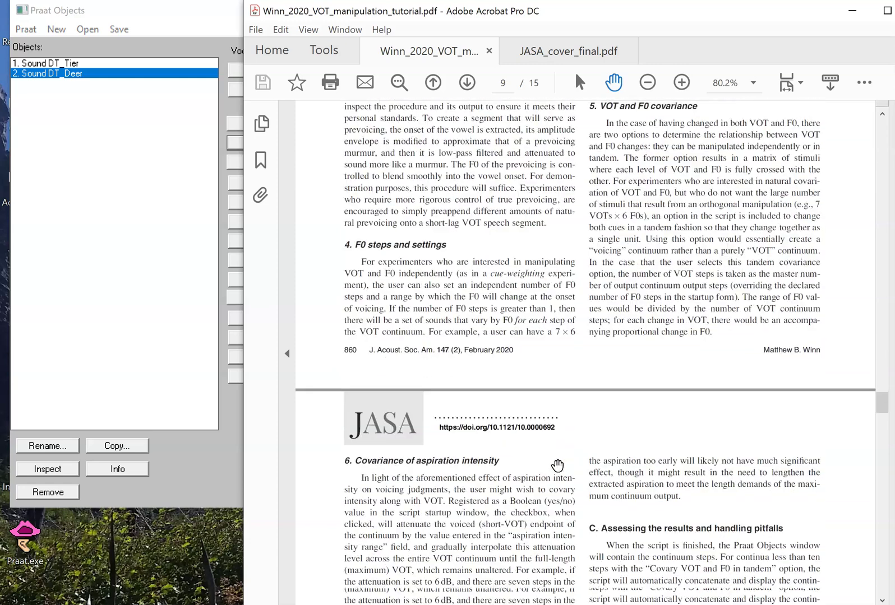
scroll(557, 466, "down", 1)
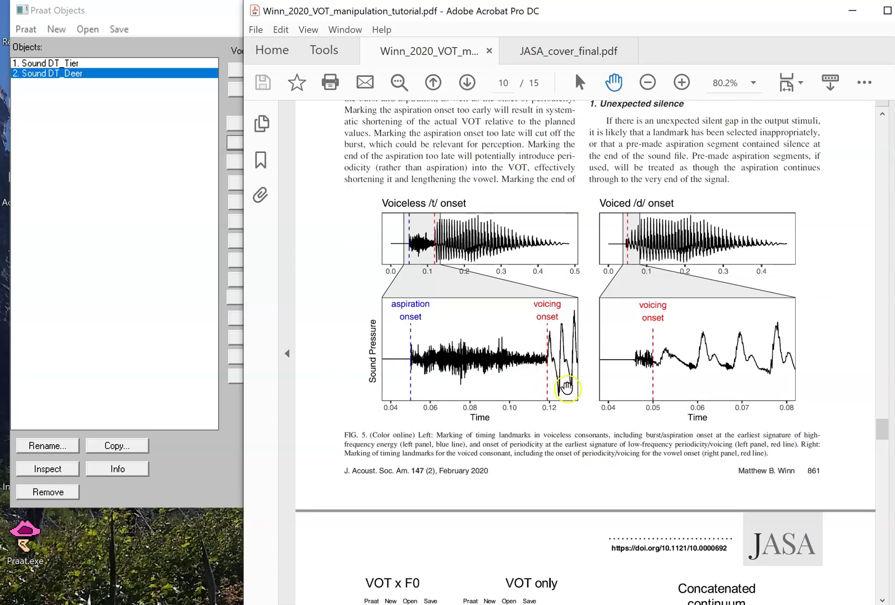
scroll(607, 446, "down", 8)
scroll(607, 446, "down", 3)
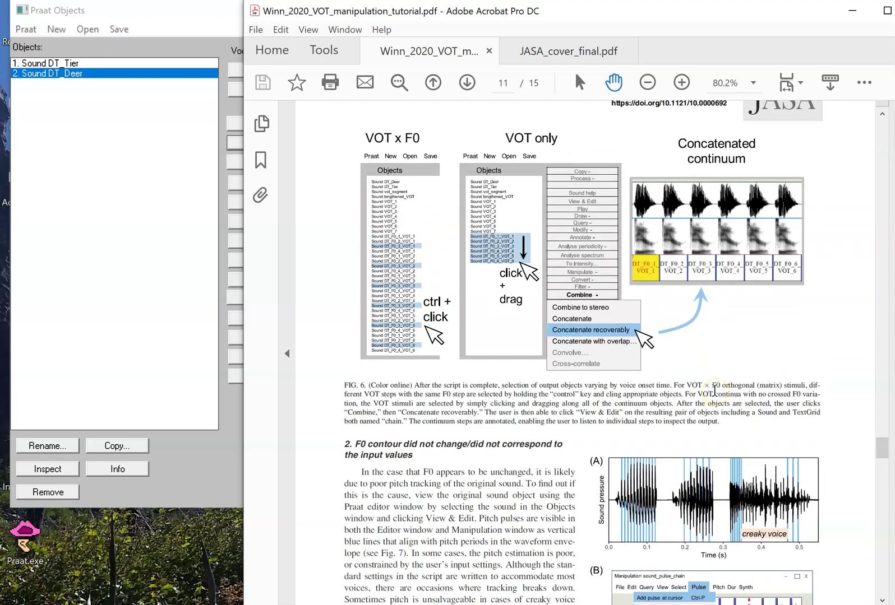
scroll(715, 391, "down", 20)
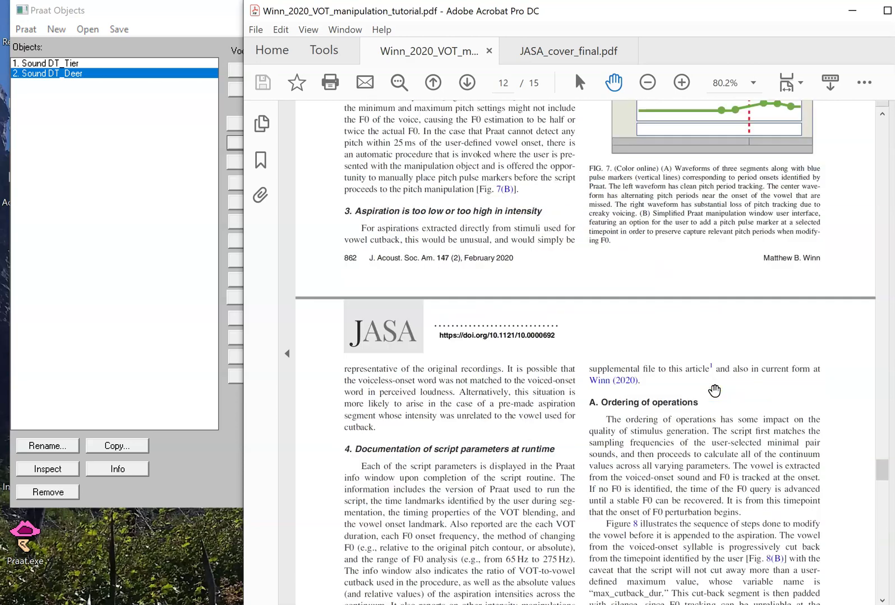
scroll(715, 391, "down", 5)
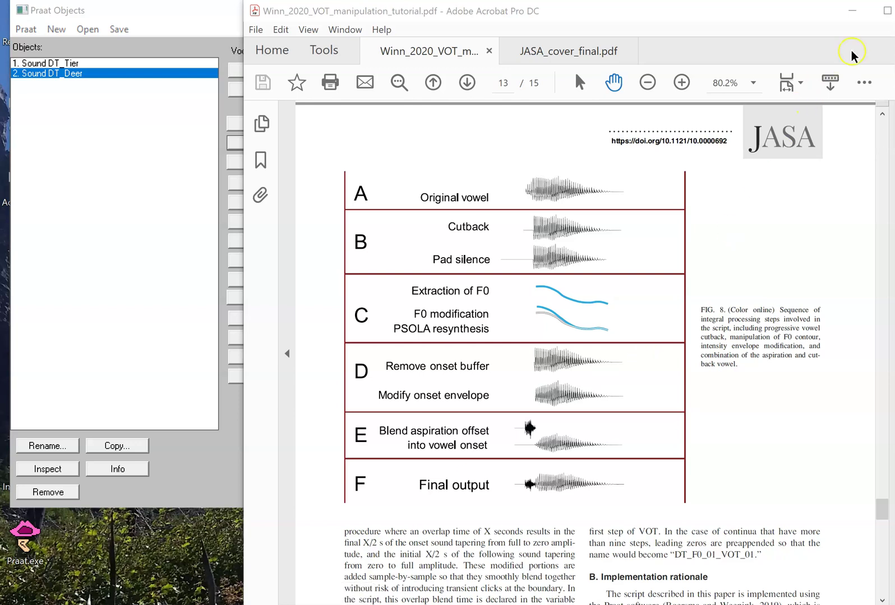
left_click(852, 13)
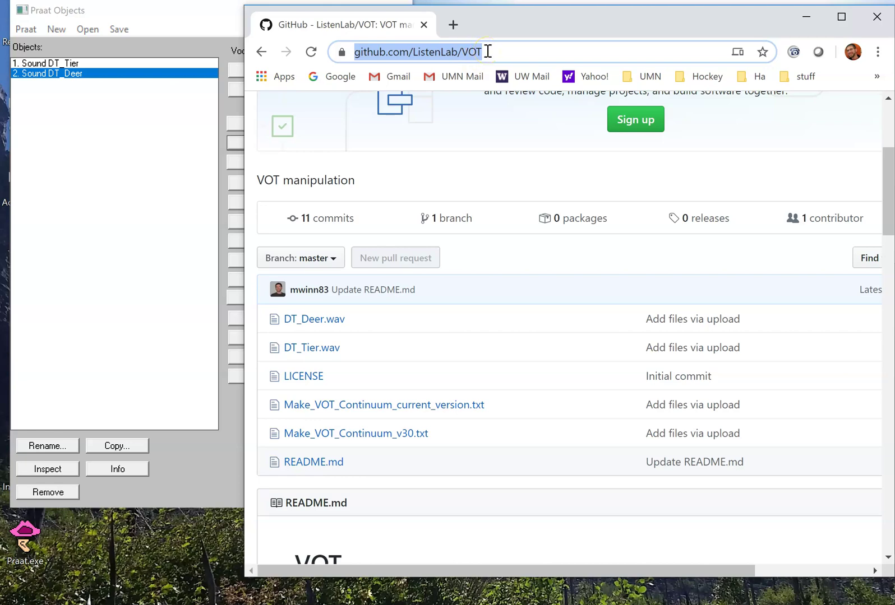
Browse the ListenLab/VOT repository and highlight the DT_Deer.wav and DT_Tier.wav file names.
scroll(429, 417, "down", 8)
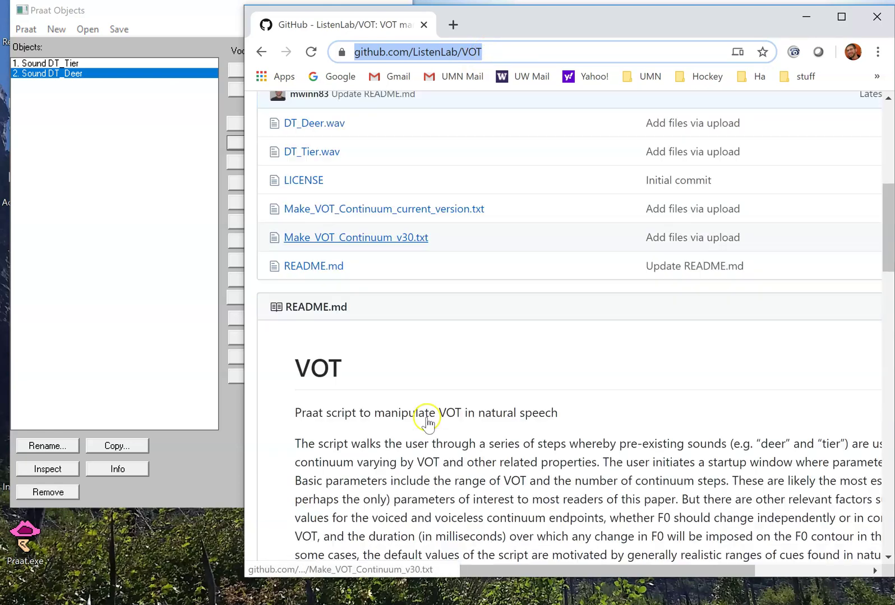
scroll(448, 395, "down", 15)
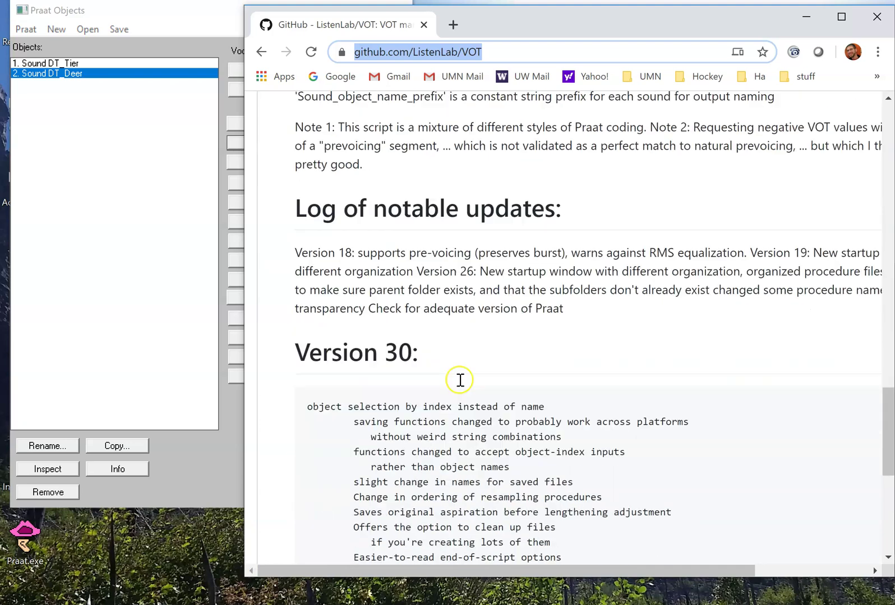
scroll(459, 384, "up", 7)
scroll(459, 381, "up", 15)
scroll(464, 373, "down", 3)
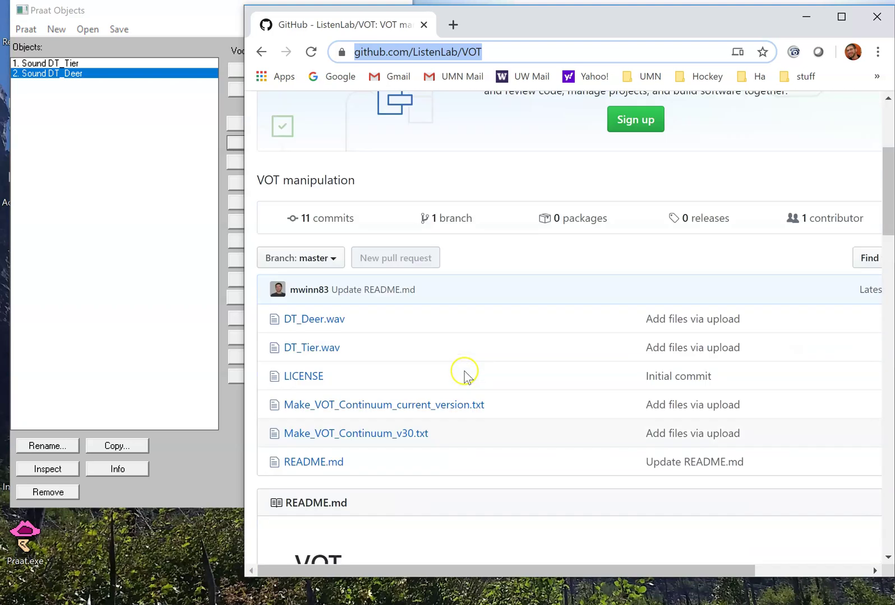
left_click_drag(359, 351, 275, 320)
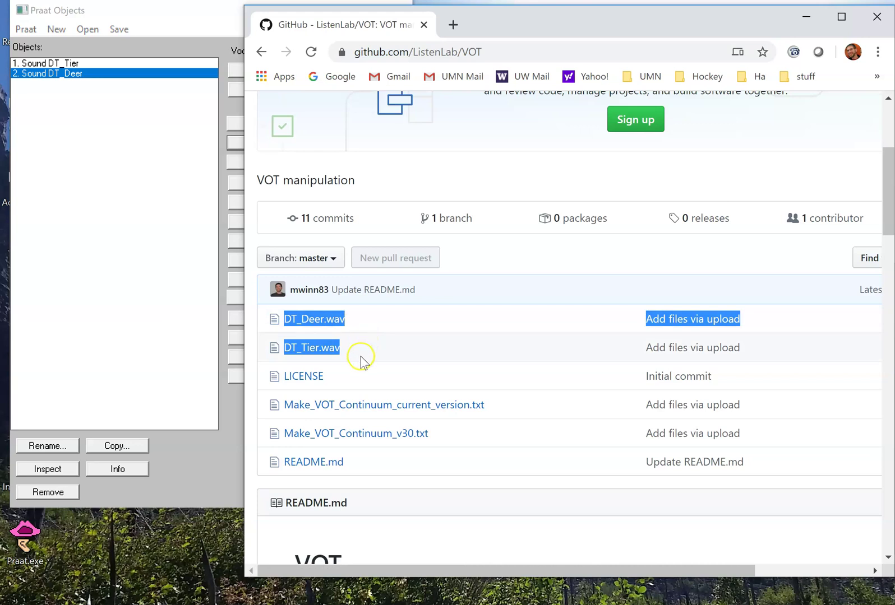
left_click(253, 349)
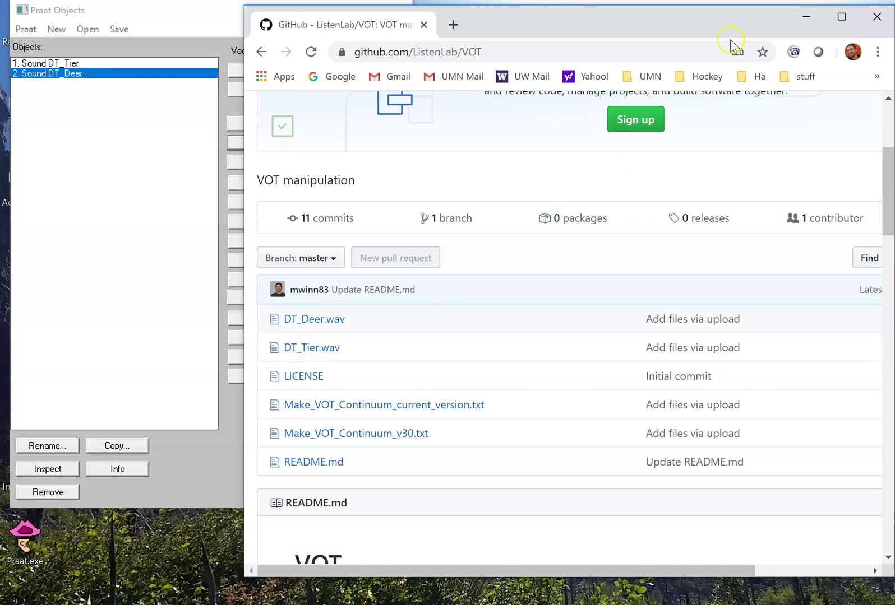
Minimize Chrome to reveal the Make VOT continuum script and review its header lines.
left_click(817, 21)
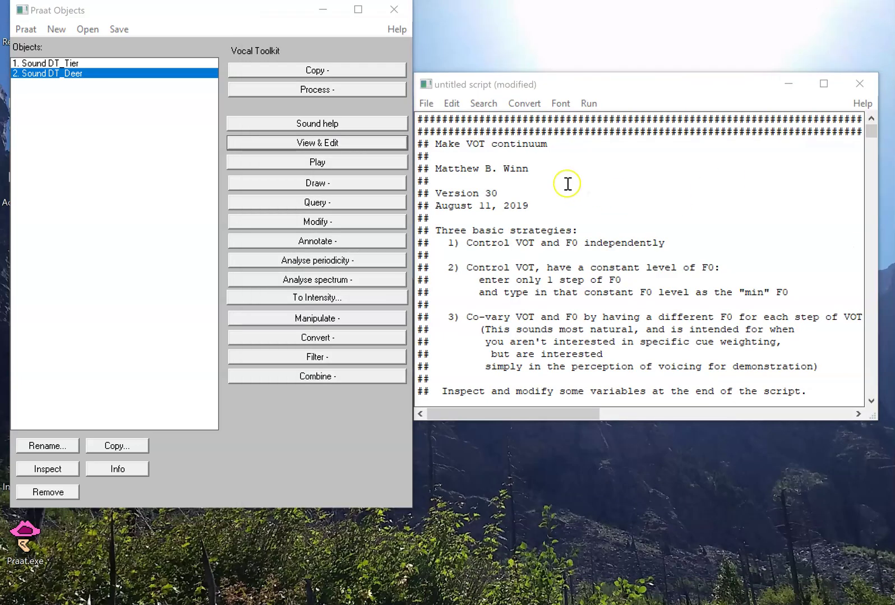
left_click_drag(452, 157, 664, 245)
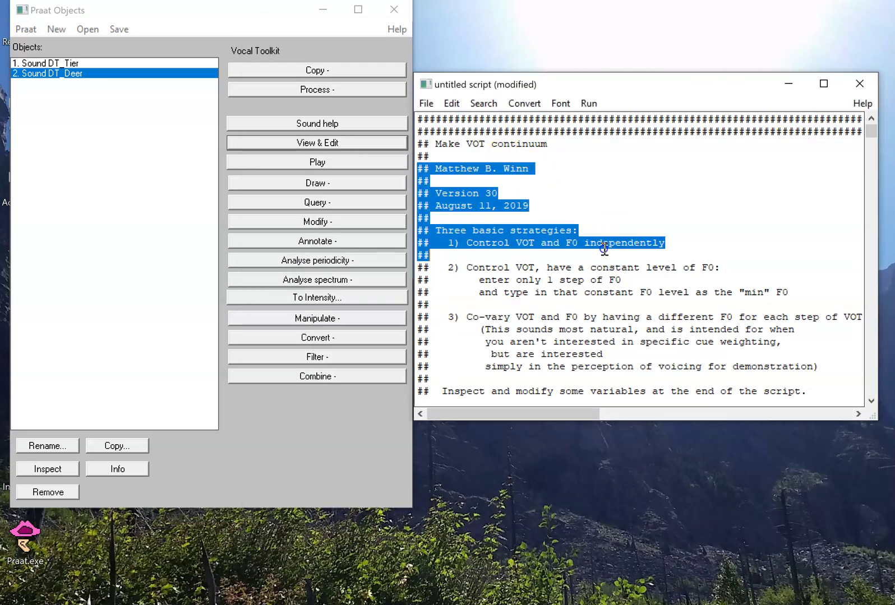
left_click(597, 193)
left_click(590, 104)
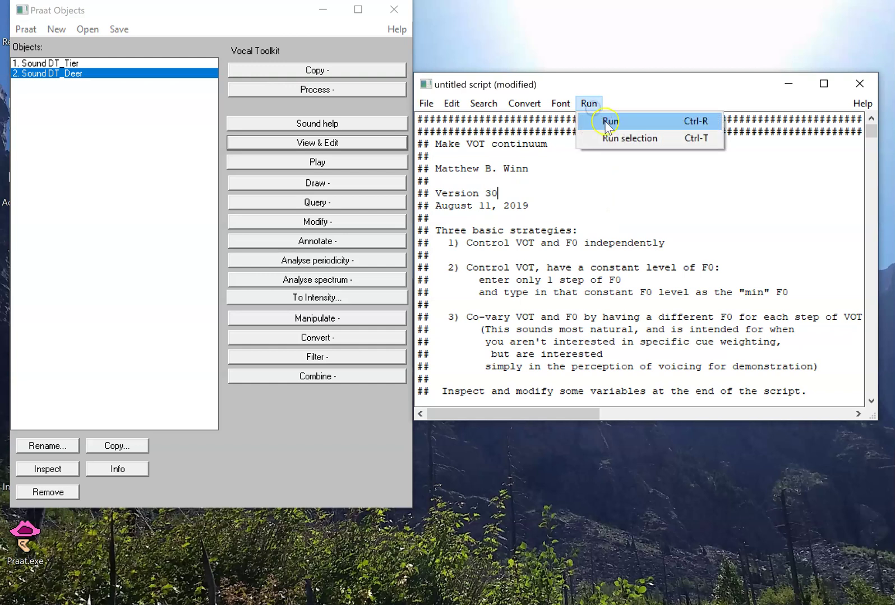
Run the continuum script with 7 VOT steps and 'do not save any files' selected.
left_click(605, 122)
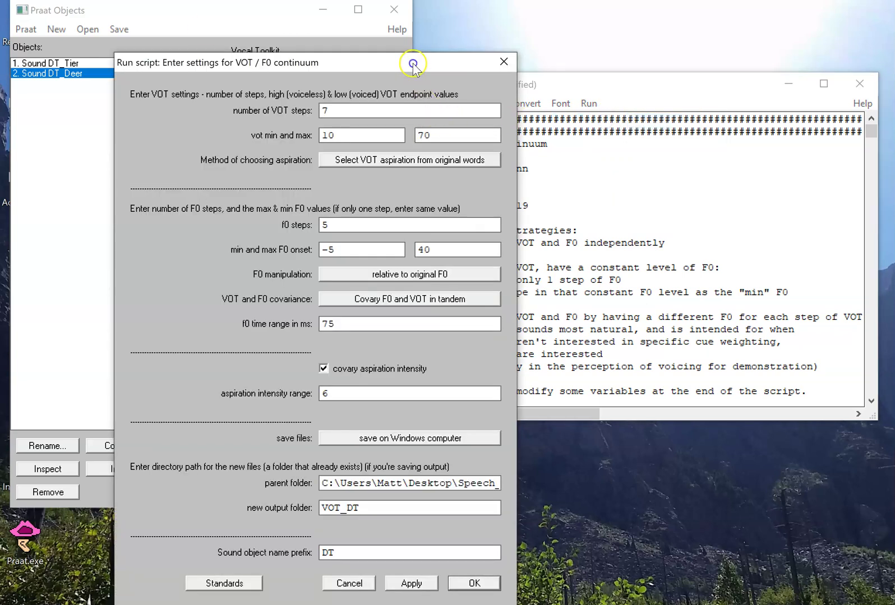
left_click_drag(413, 63, 587, 40)
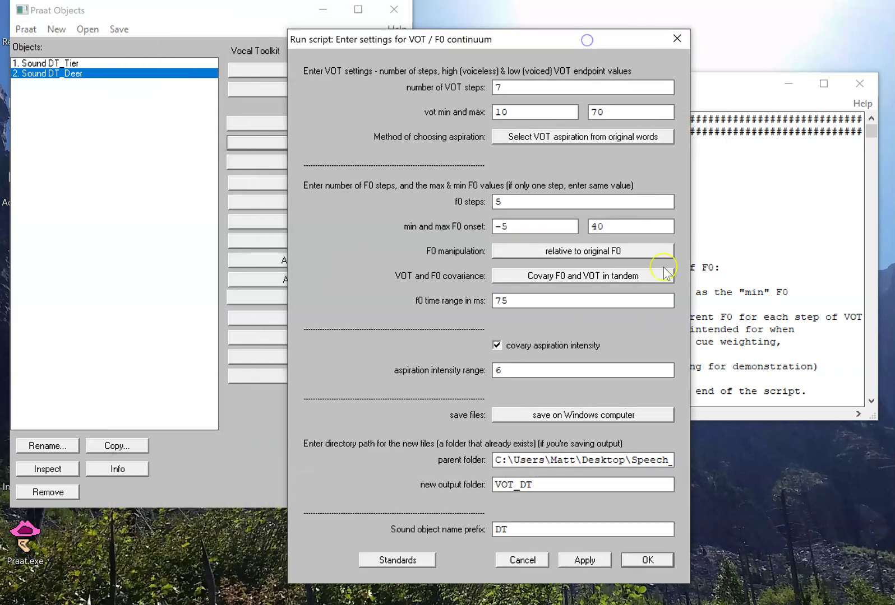
left_click(606, 415)
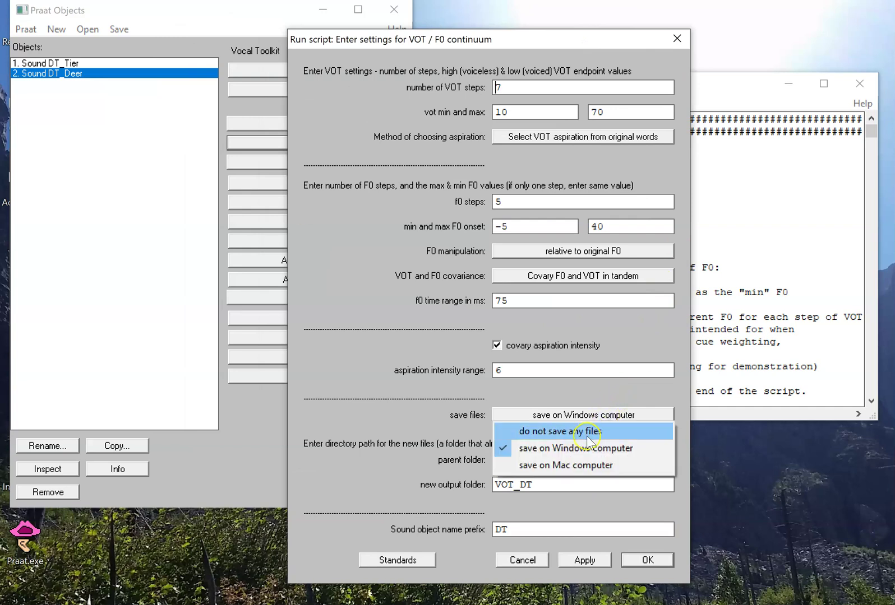
left_click(589, 434)
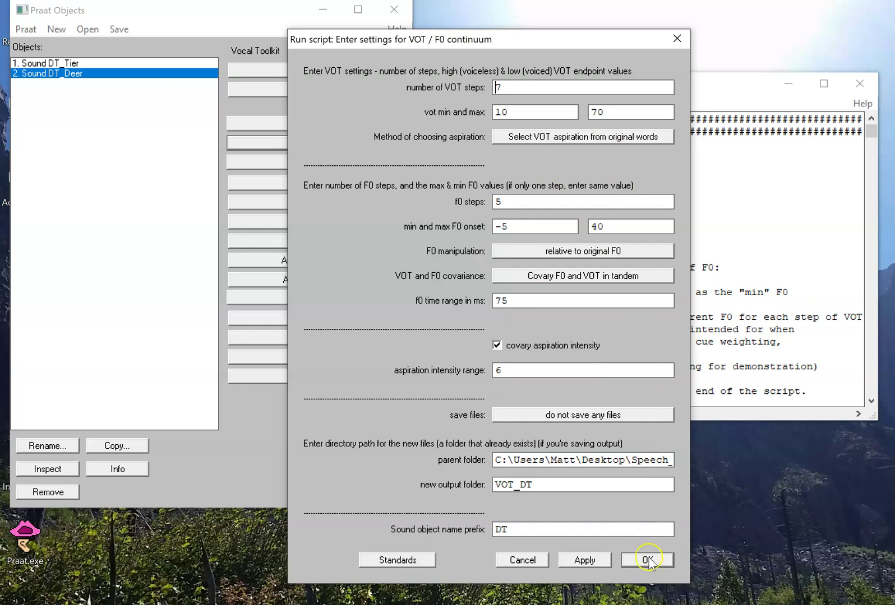
left_click(647, 560)
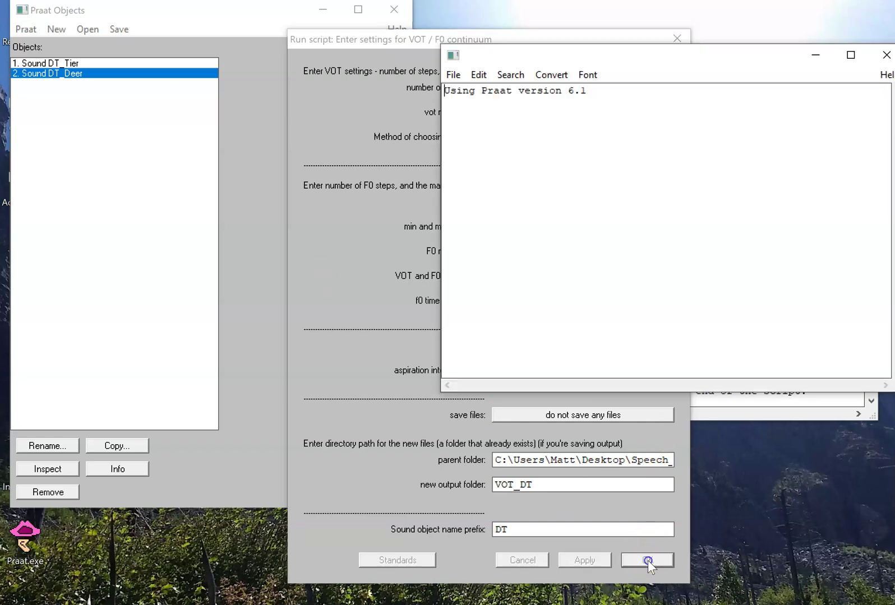
Choose DT_Deer as the voiced-onset sound and DT_Tier as the voiceless-onset sound.
left_click_drag(249, 64, 312, 58)
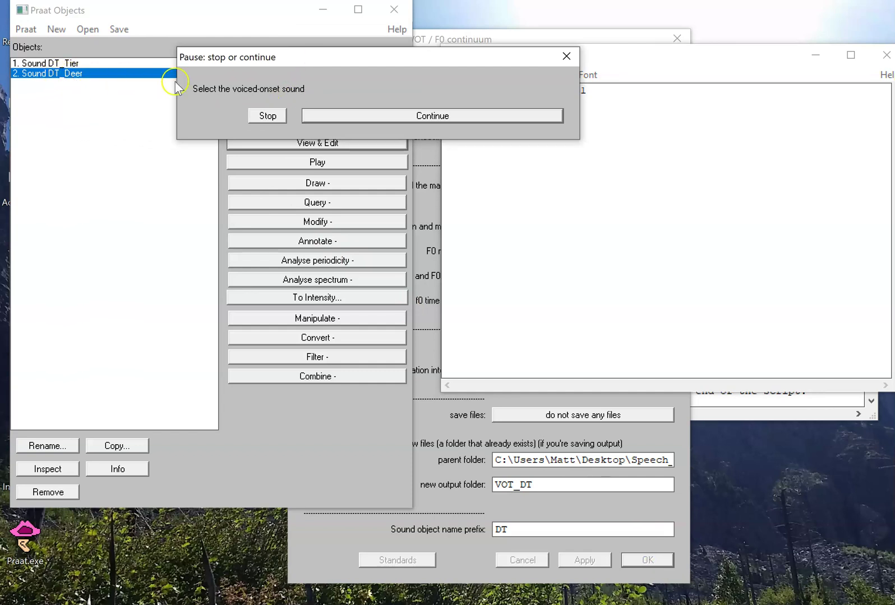
left_click(338, 117)
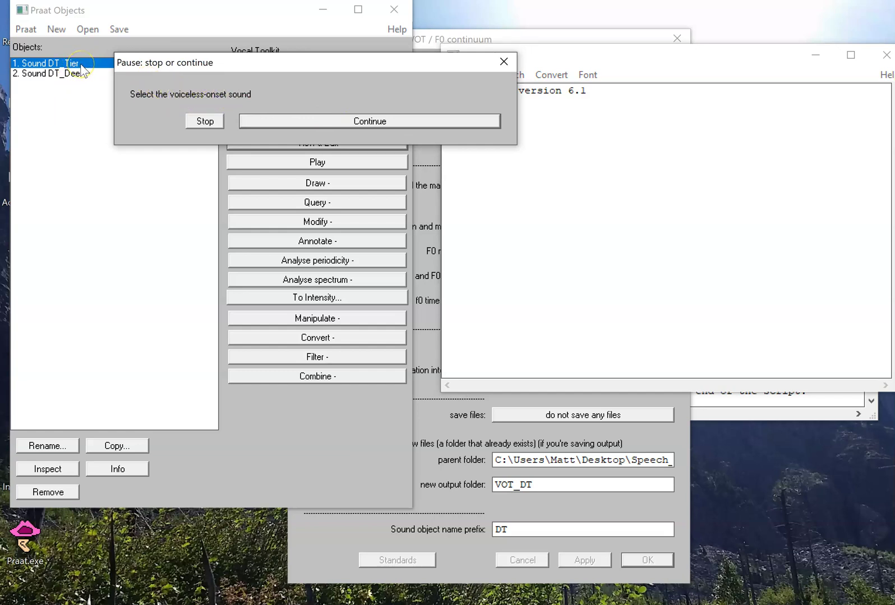
left_click(317, 128)
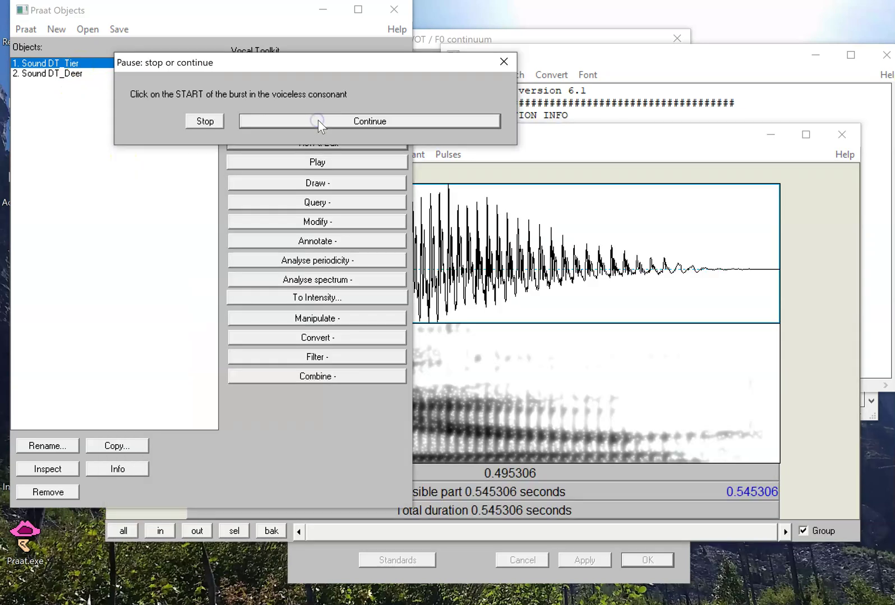
Mark burst start 0.05 s, aspiration end 0.121 s, and the DT_Deer vowel onset.
left_click_drag(596, 133, 579, 153)
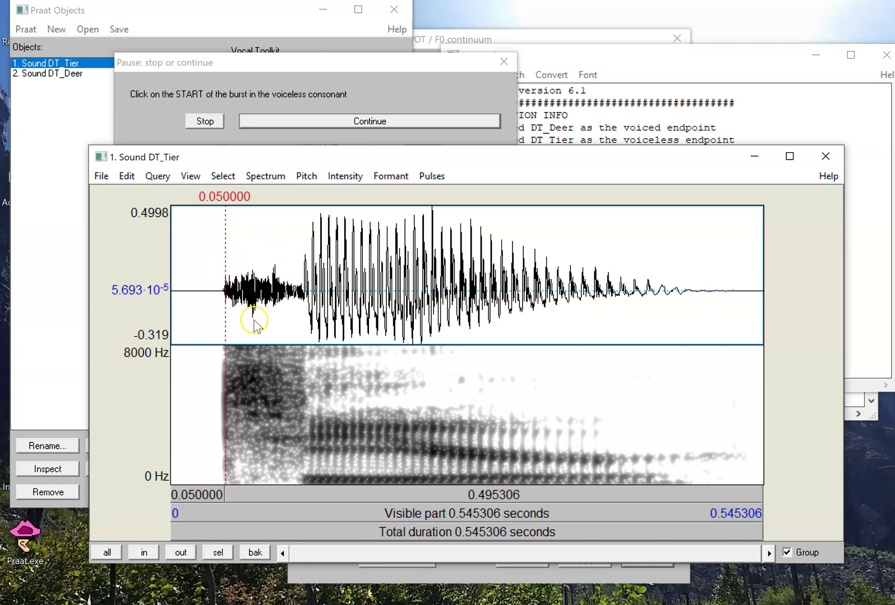
left_click(352, 124)
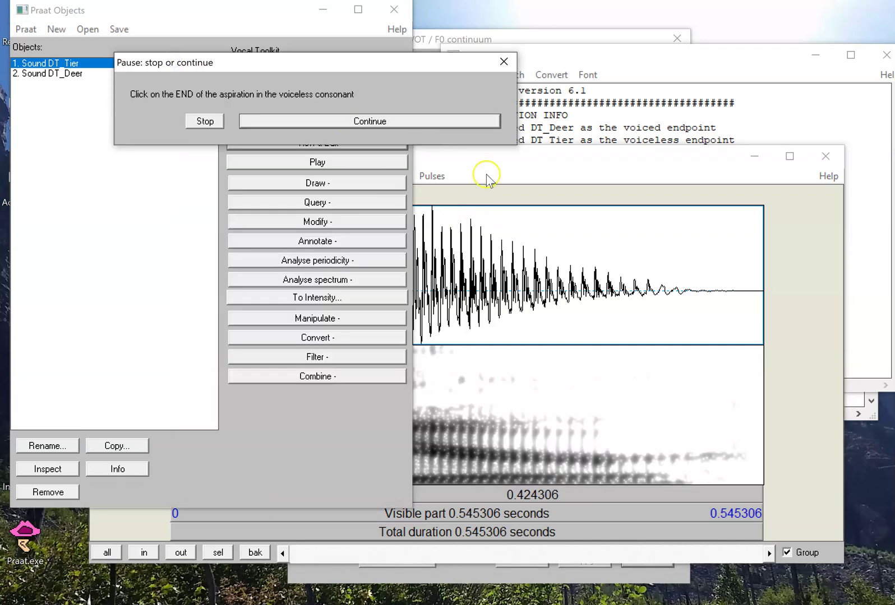
left_click(496, 155)
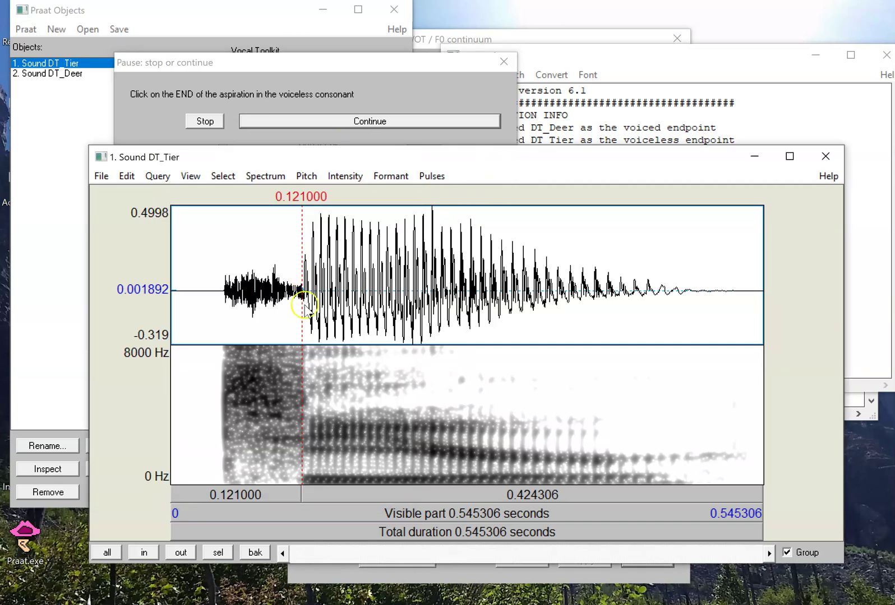
left_click(361, 123)
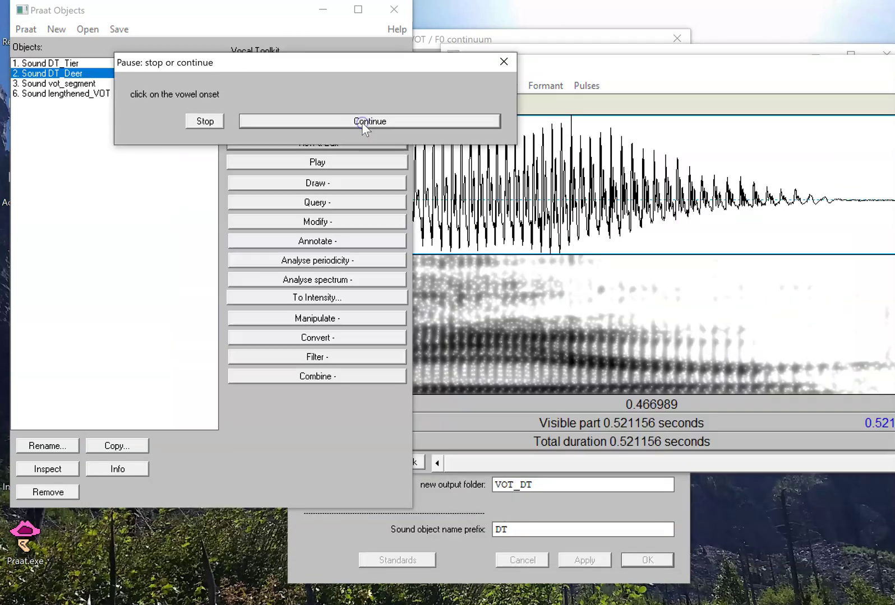
left_click_drag(604, 75, 420, 175)
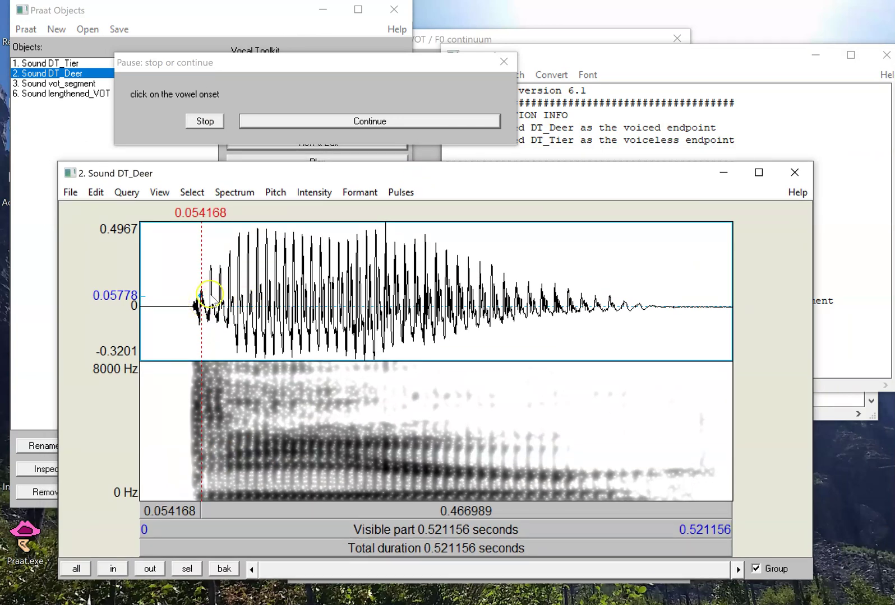
left_click(333, 123)
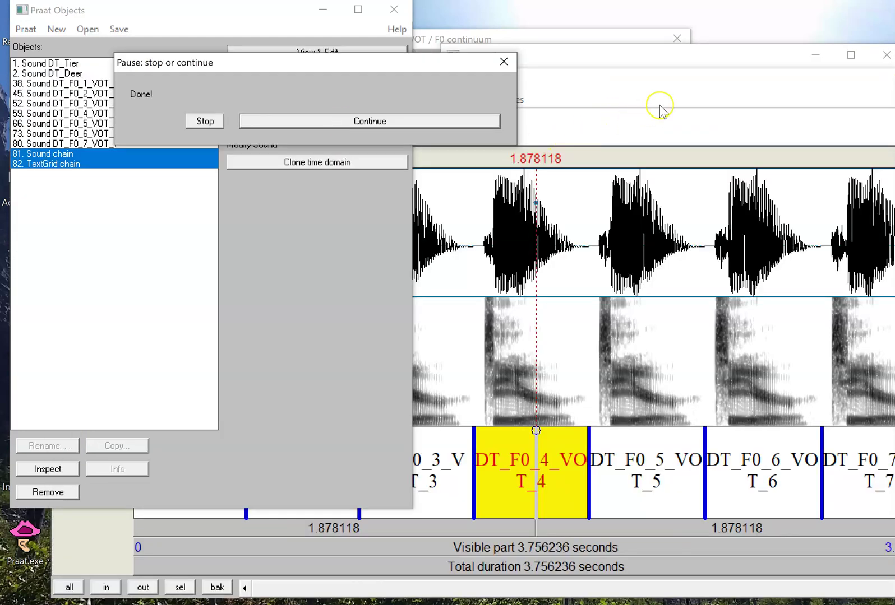
Reposition and narrow the TextGrid chain editor window.
left_click_drag(742, 85, 692, 68)
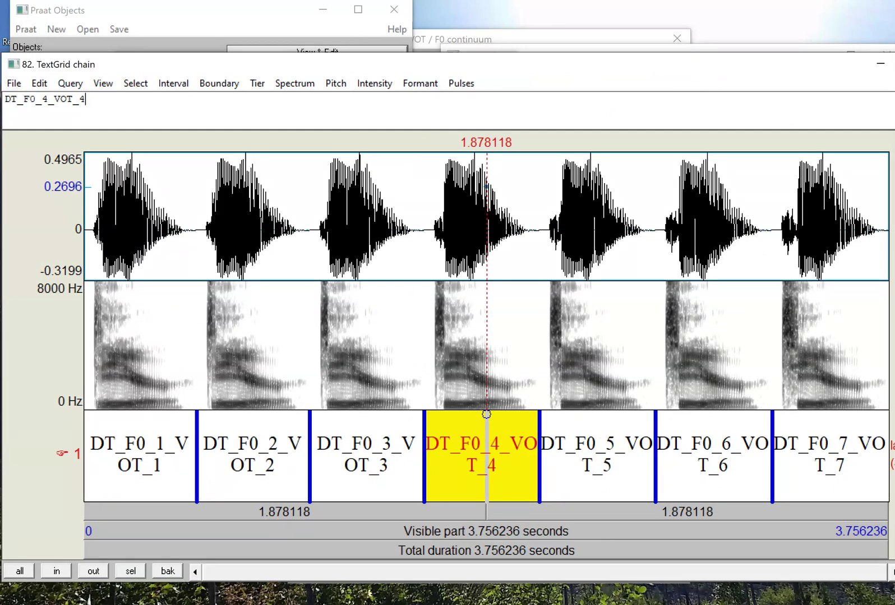
left_click_drag(894, 541, 872, 541)
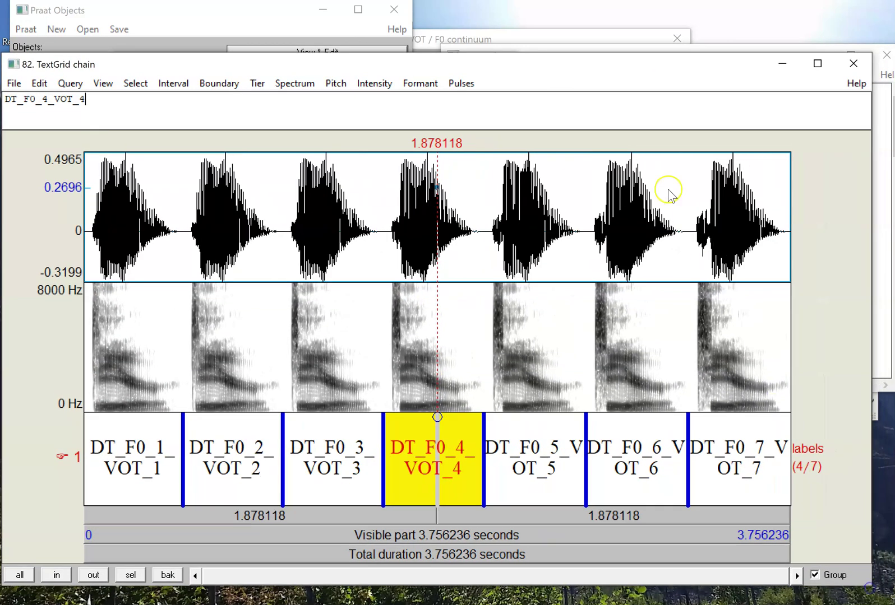
left_click_drag(605, 70, 610, 63)
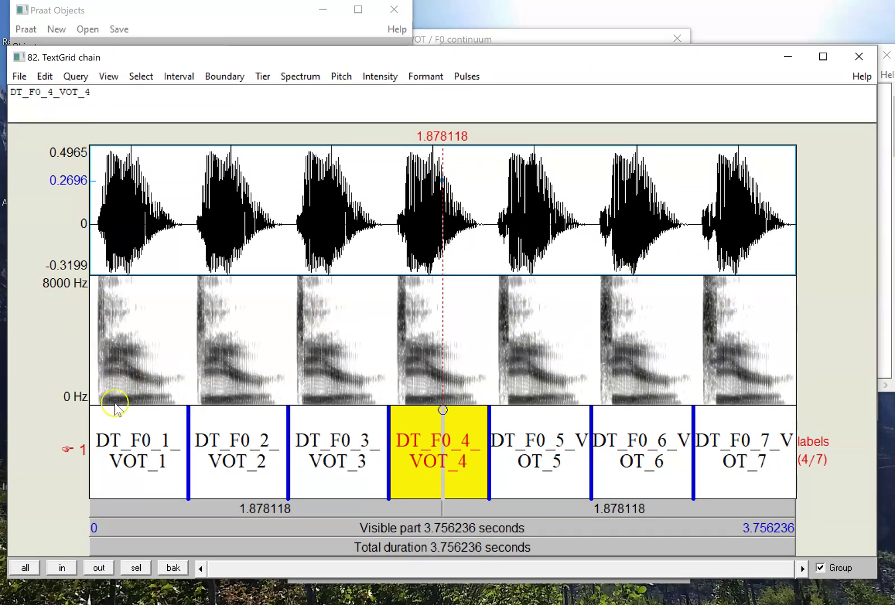
Select steps DT_F0_1_VOT_1 and DT_F0_7_VOT_7, then play the first interval.
left_click(138, 435)
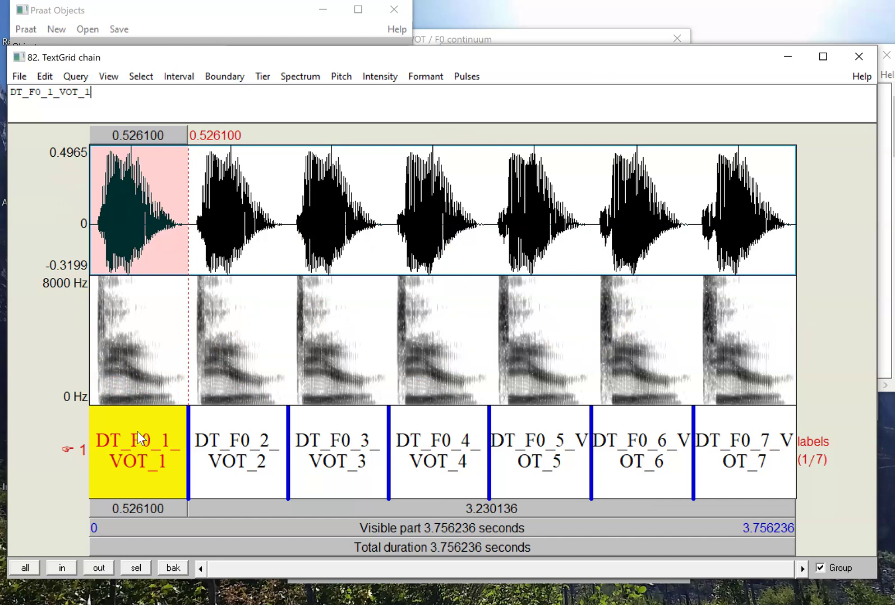
left_click(740, 460)
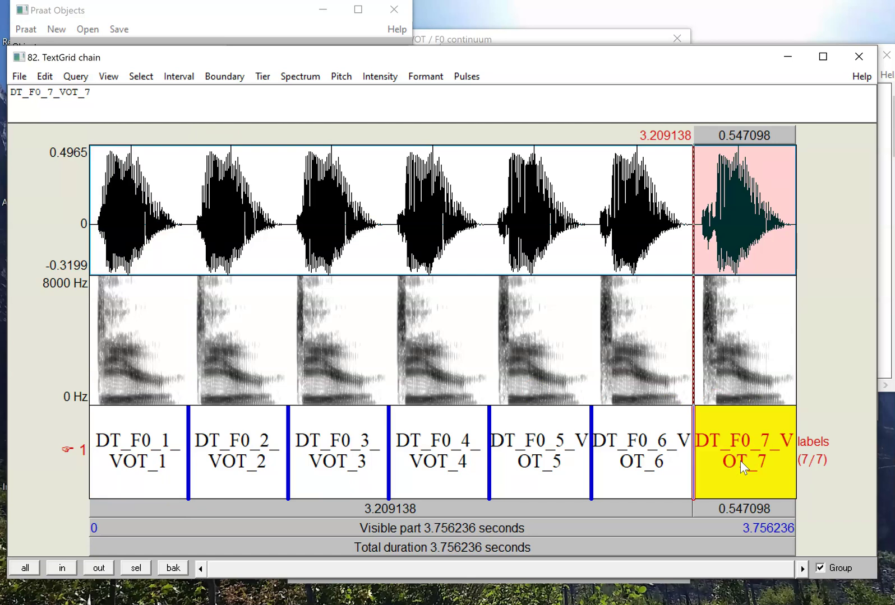
left_click(61, 304)
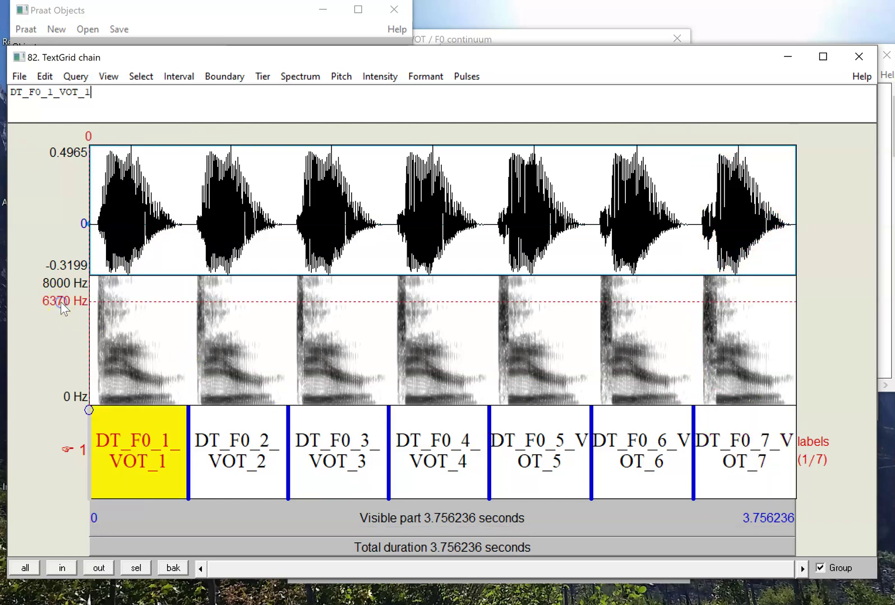
key("Tab")
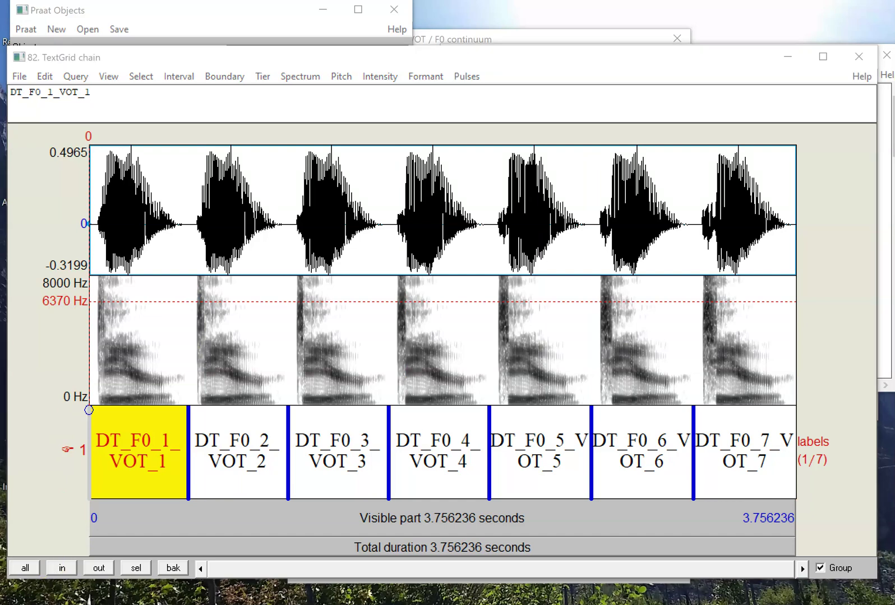
Close the TextGrid chain editor, dismiss the Done message, and enlarge the Info window.
left_click(790, 56)
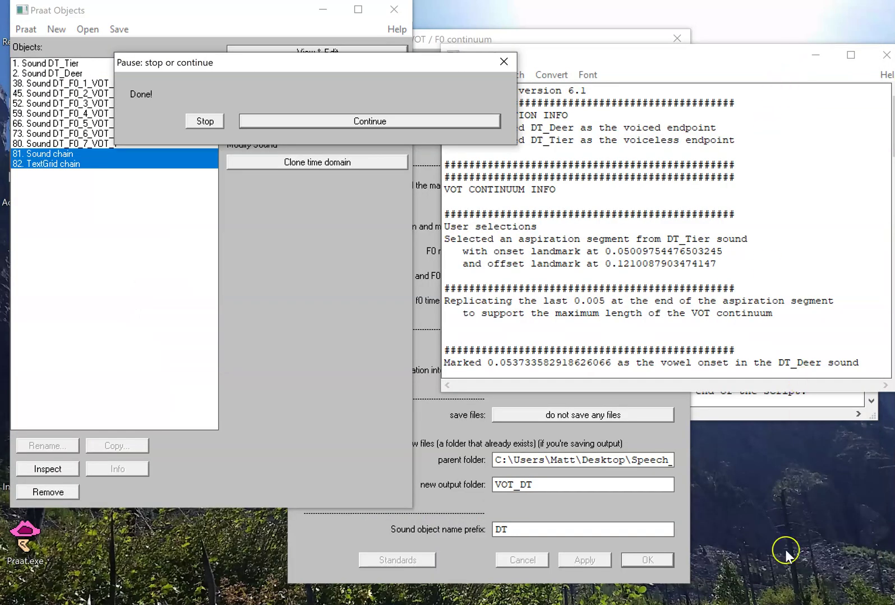
left_click(407, 129)
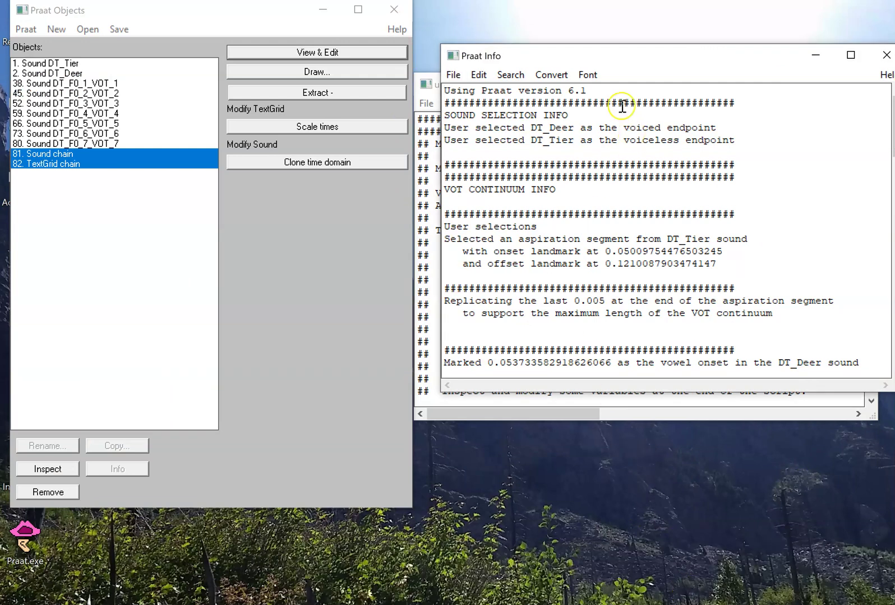
left_click(617, 56)
left_click_drag(617, 56, 518, 43)
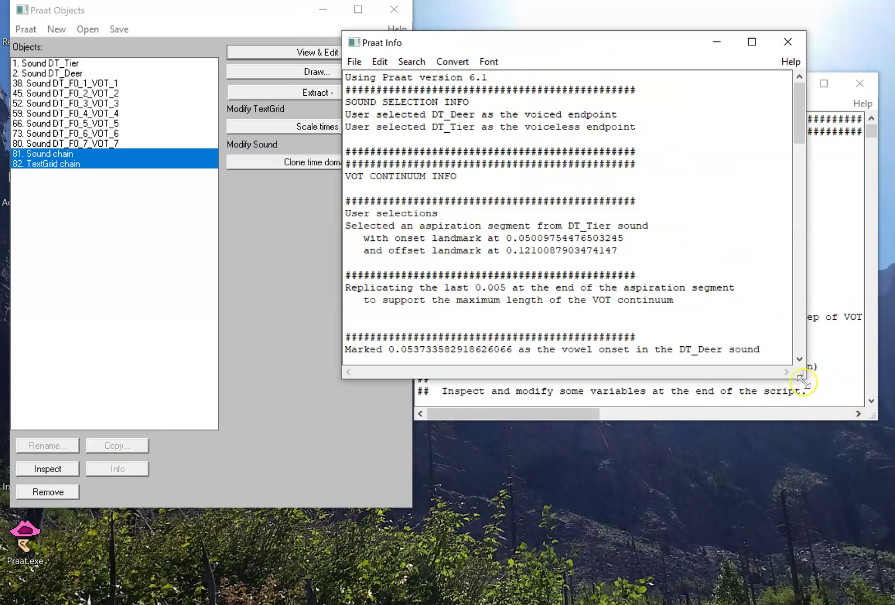
left_click_drag(807, 376, 842, 562)
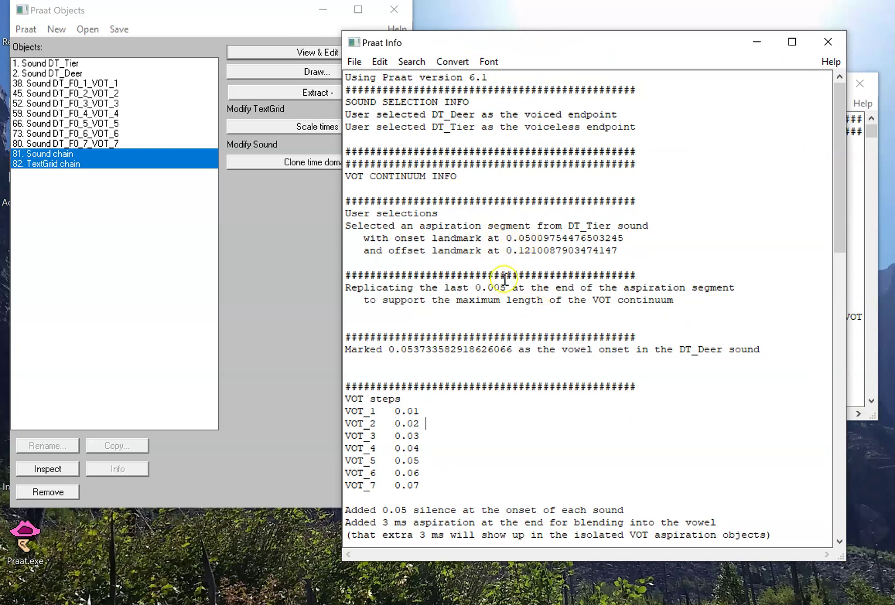
Review the info log's VOT steps 0.01–0.07 and the 0.65 vowel-cutback ratio.
scroll(505, 281, "down", 5)
left_click_drag(425, 301, 345, 226)
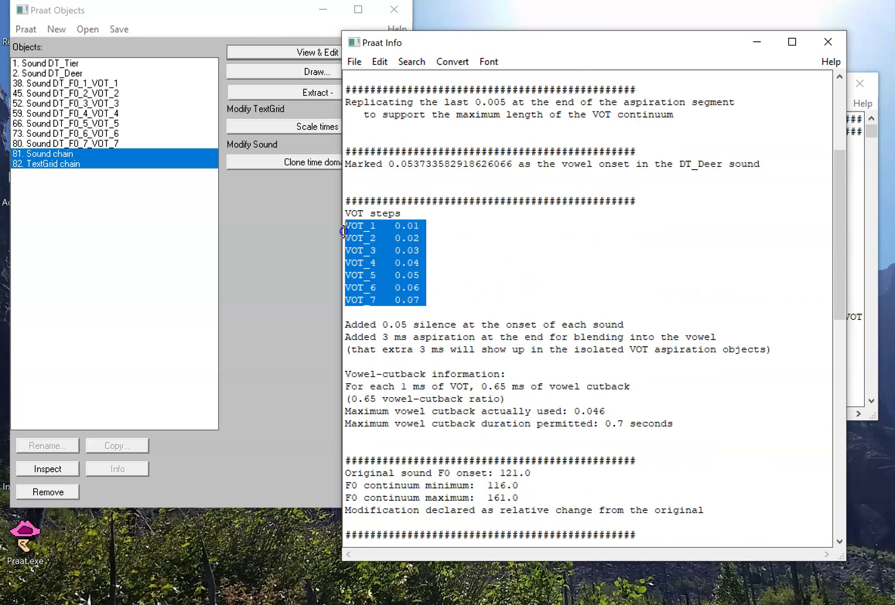
scroll(509, 292, "down", 1)
scroll(509, 292, "down", 4)
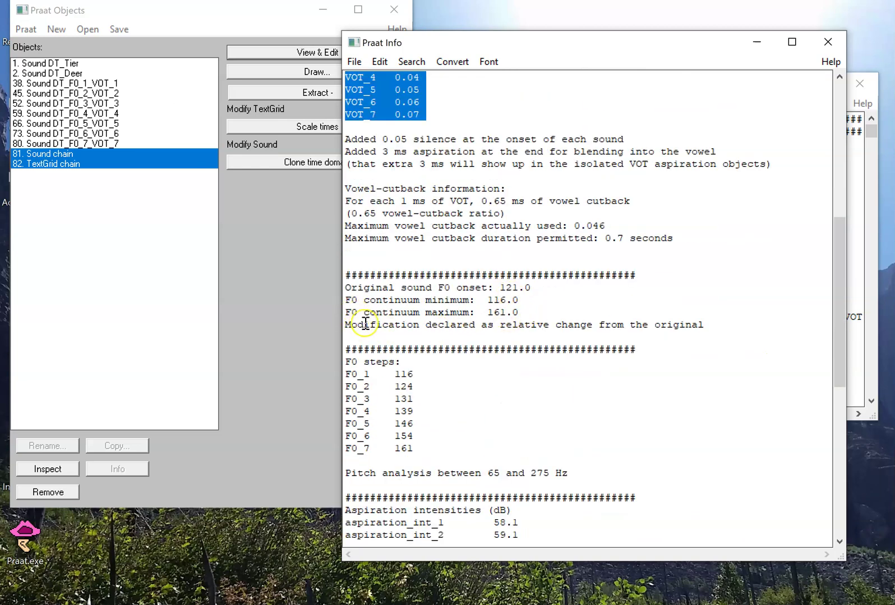
scroll(465, 325, "down", 7)
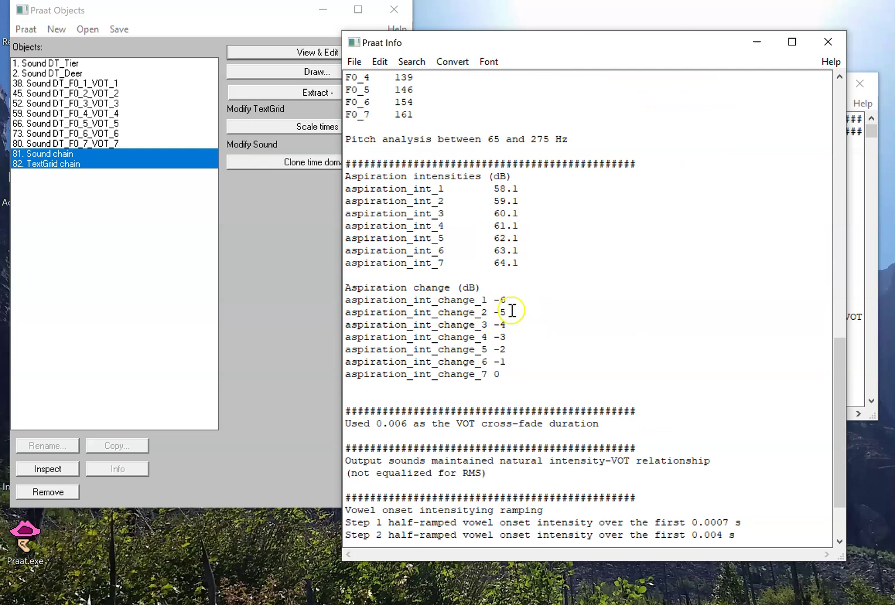
scroll(530, 271, "down", 1)
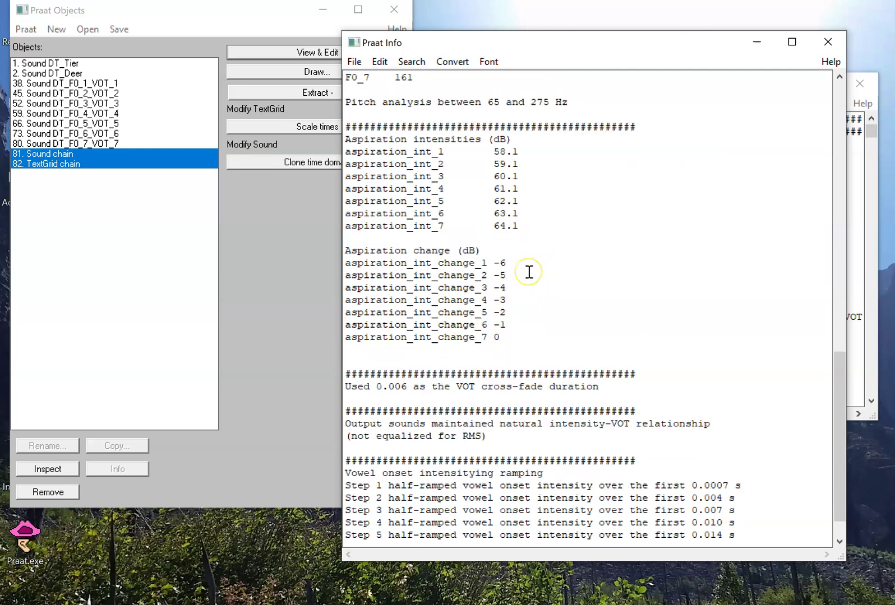
scroll(529, 272, "down", 1)
scroll(613, 388, "up", 1)
scroll(614, 388, "up", 15)
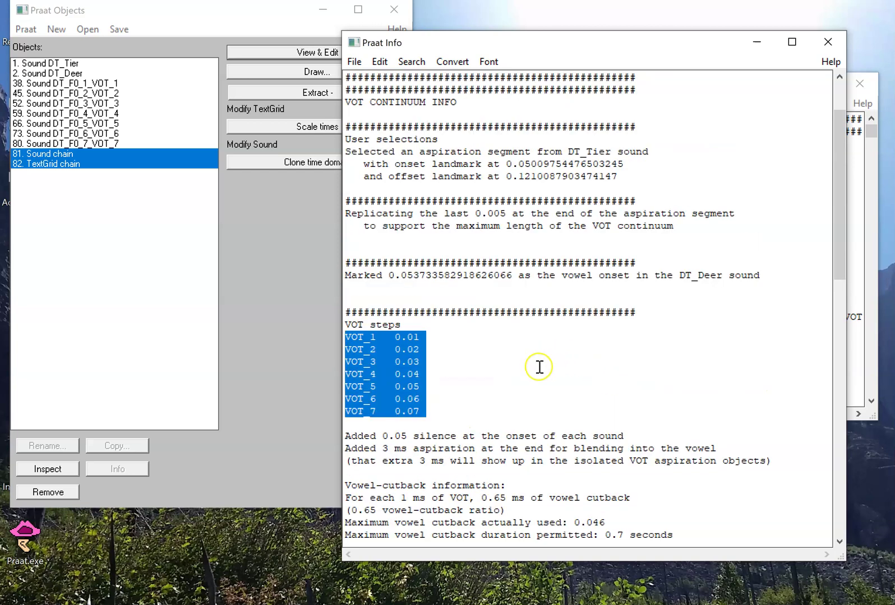
left_click(538, 367)
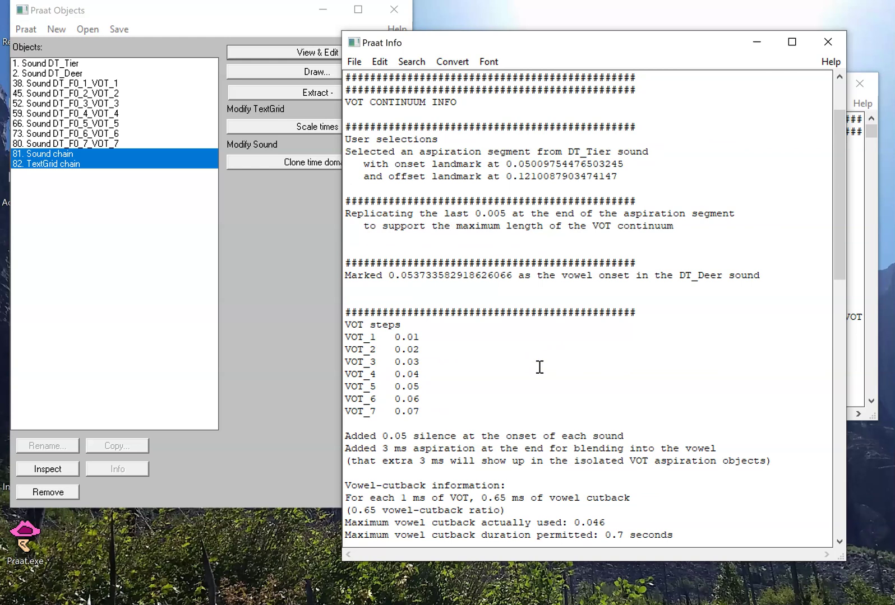
left_click(261, 543)
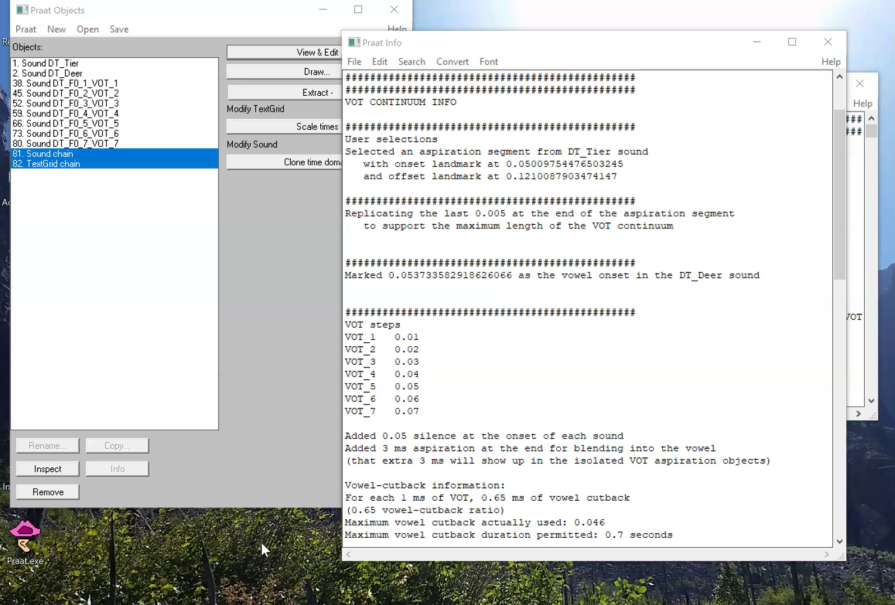
Remove the old continuum objects 38–82 and return to the script window.
left_click(88, 84, "shift")
left_click(42, 501)
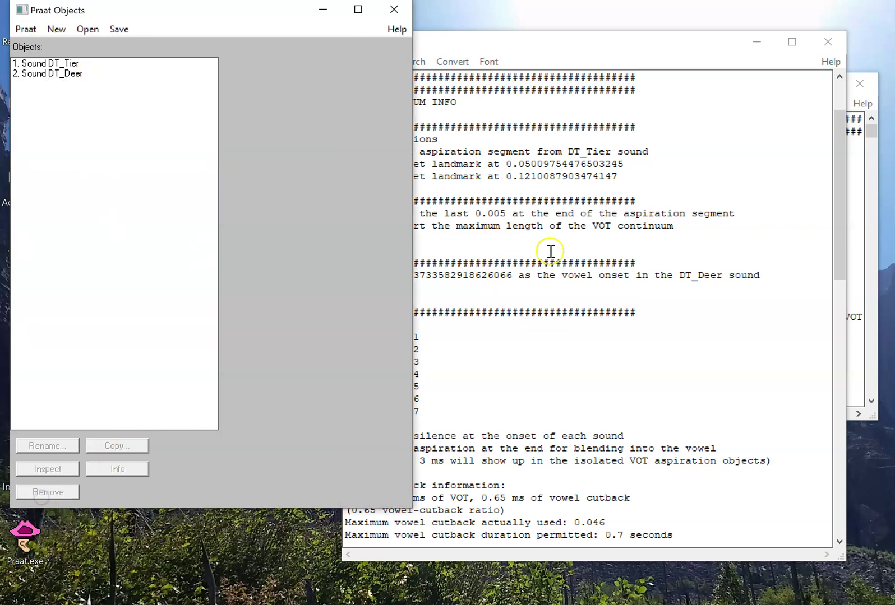
left_click(756, 42)
left_click(660, 206)
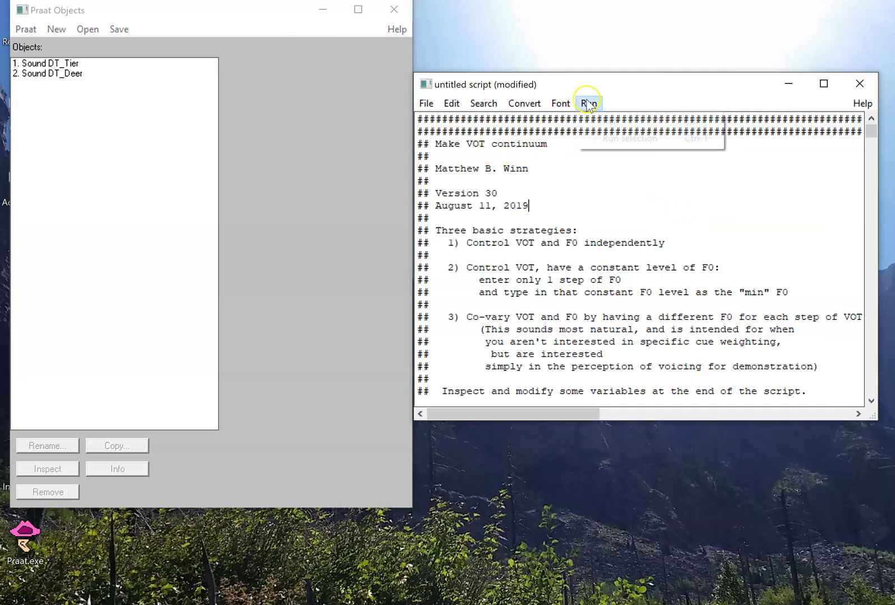
Rerun the VOT continuum script, accepting the same continuum settings.
left_click(589, 103)
left_click(609, 122)
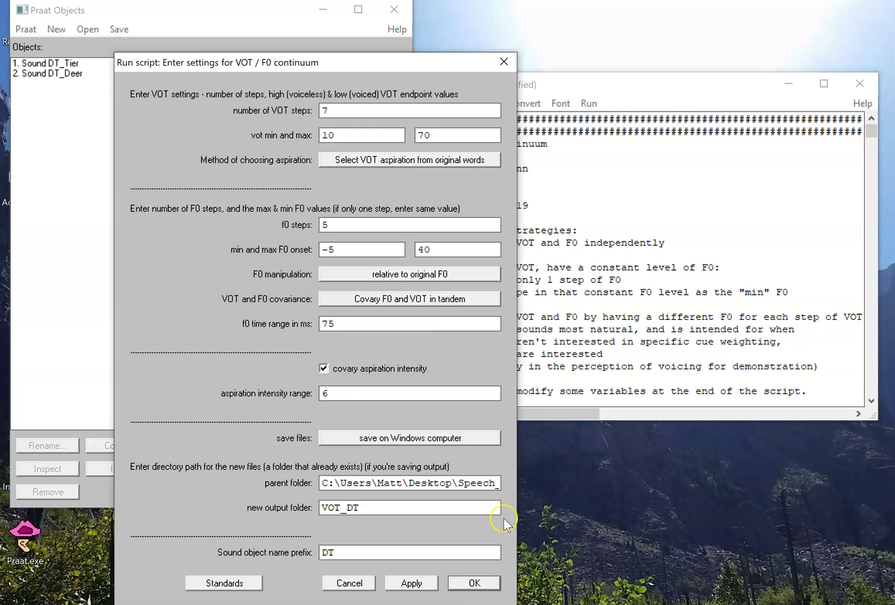
left_click(475, 584)
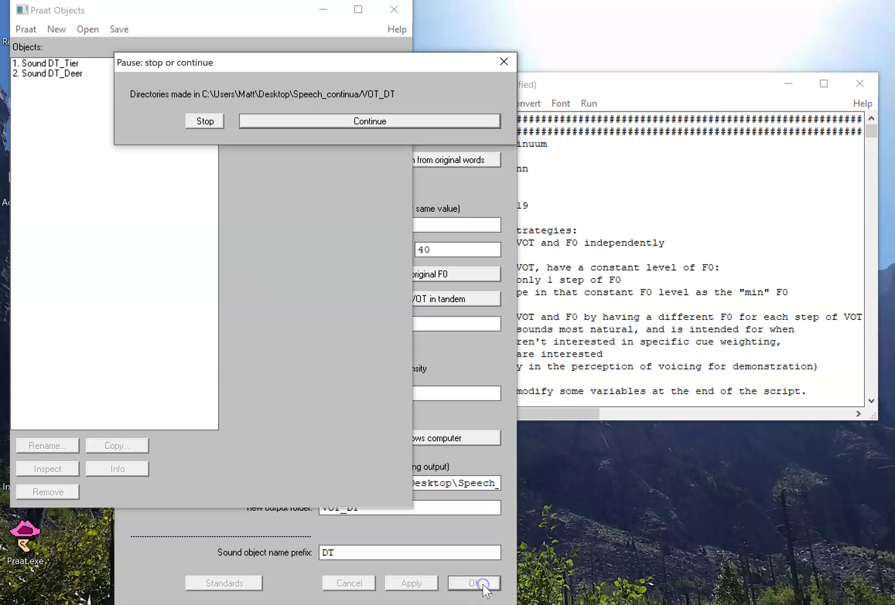
Continue through every pause prompt until the new seven-step TextGrid chain appears.
left_click(360, 120)
left_click(359, 120)
left_click(359, 120)
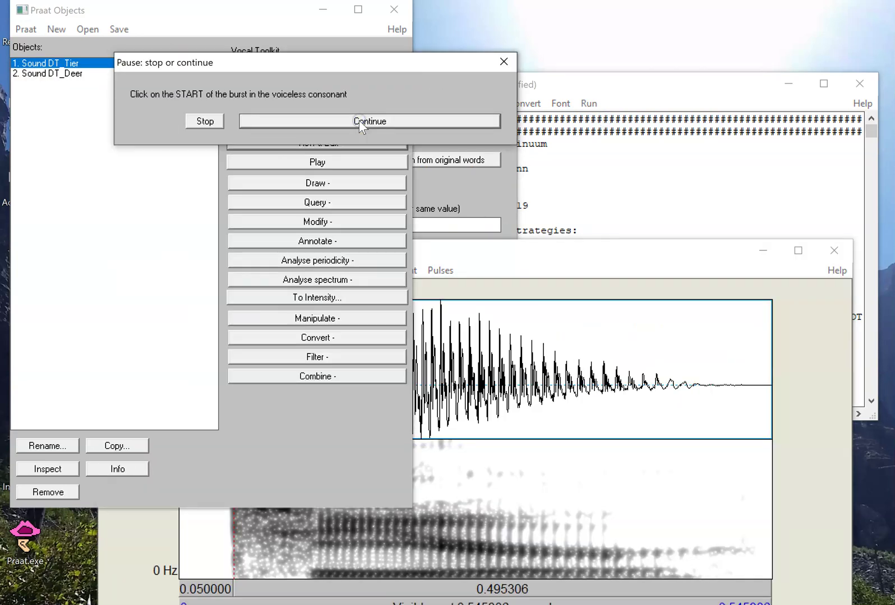
left_click(359, 120)
left_click(359, 120)
left_click(359, 120)
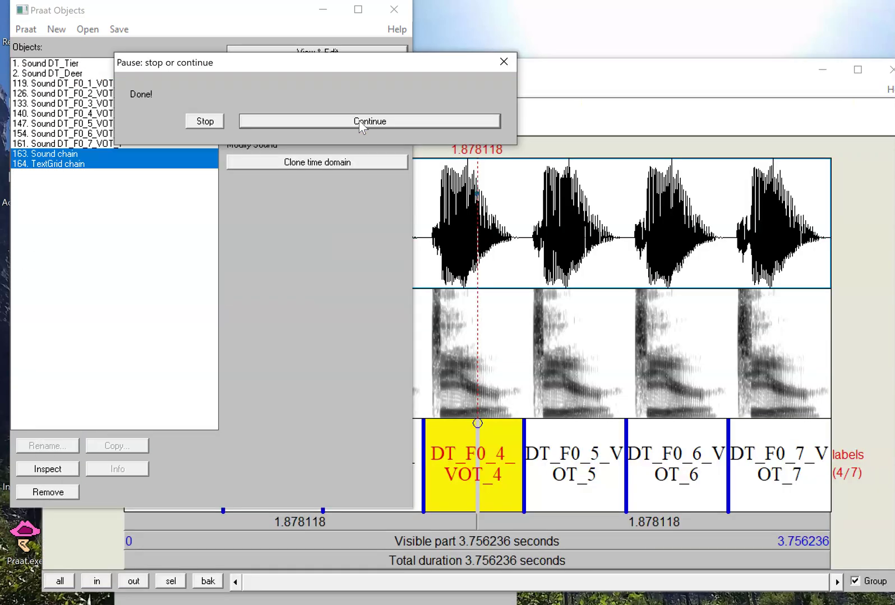
left_click(359, 119)
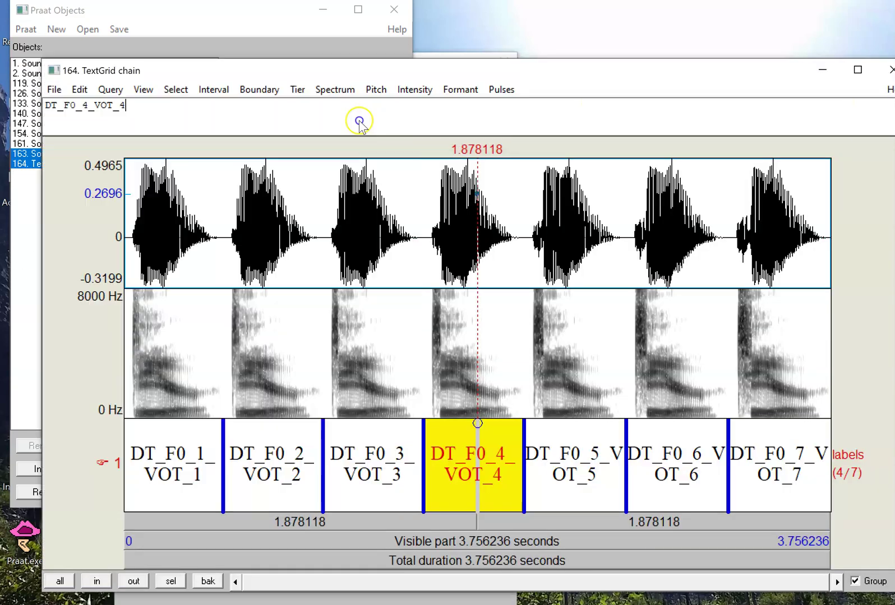